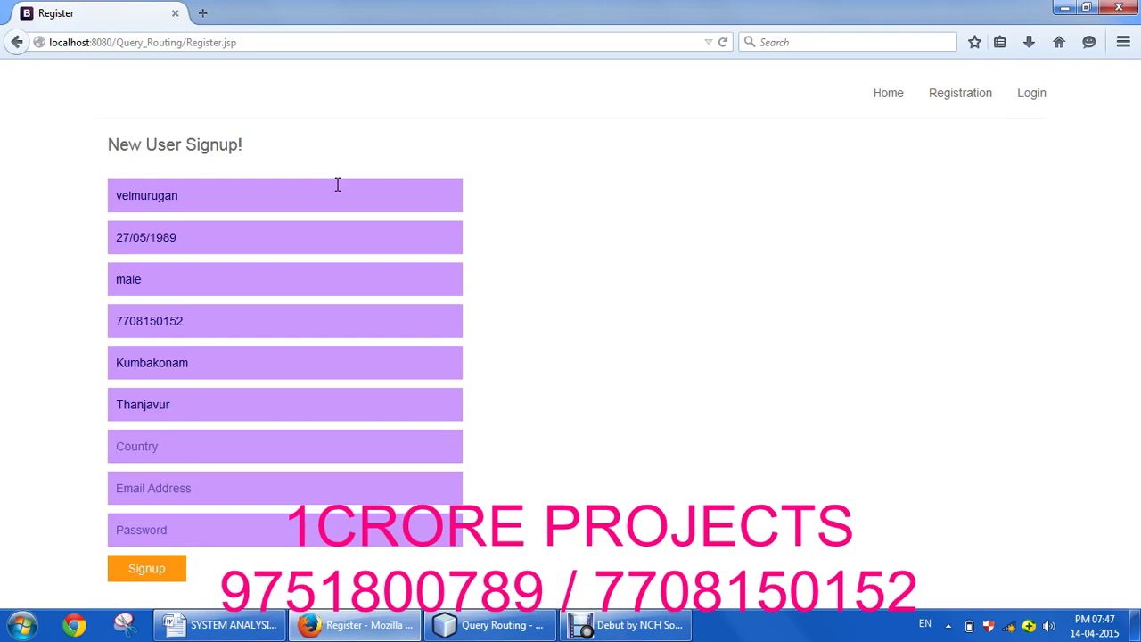
# Step: Fill in the state, the suggested e-mail and a password, then submit the signup form
pyautogui.press('Tab')
pyautogui.press('Down')
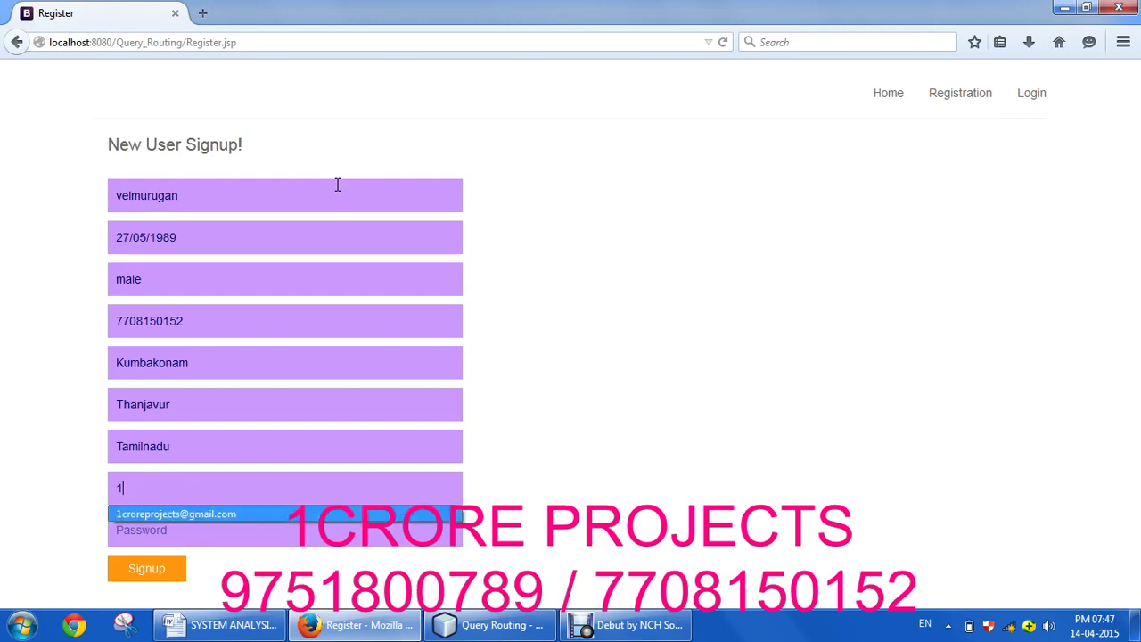
pyautogui.press('Return')
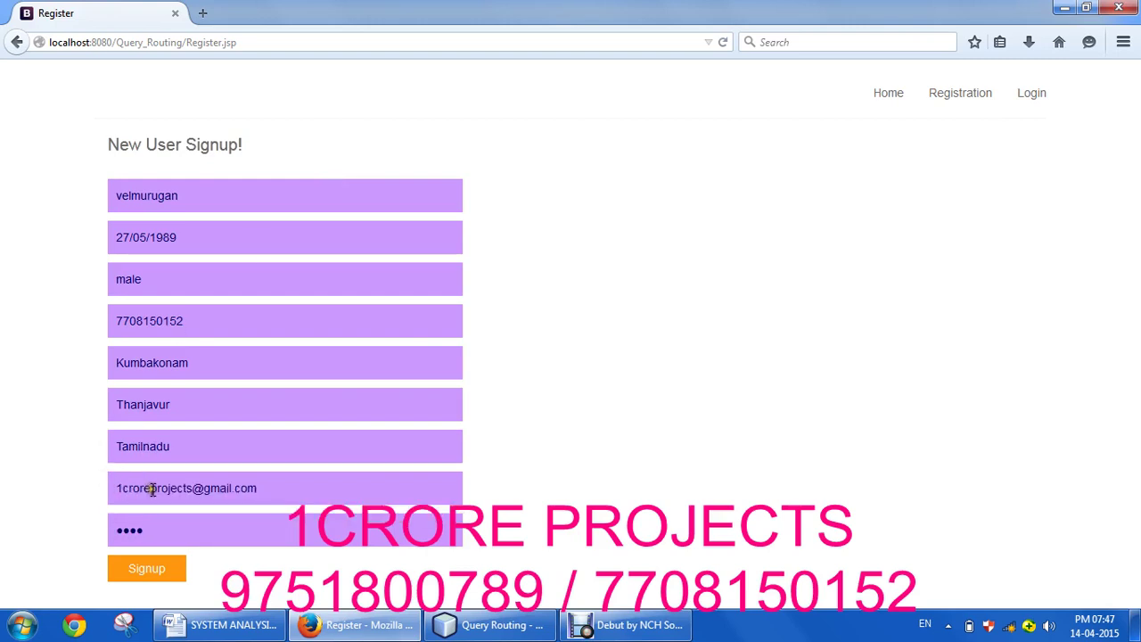
pyautogui.click(134, 575)
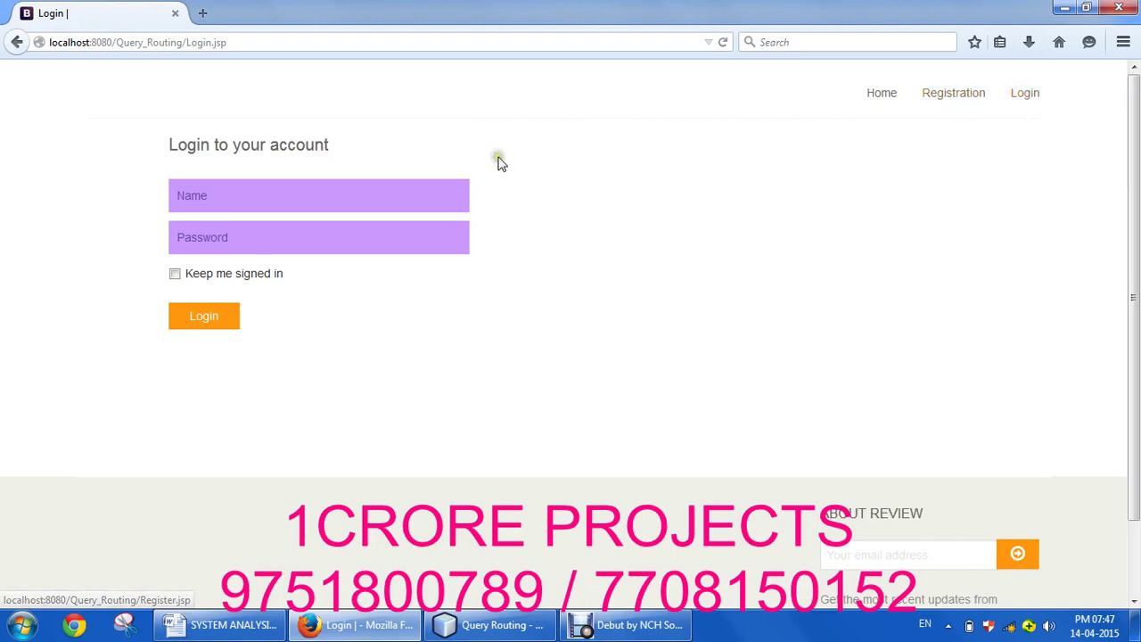
# Step: Log in as admin with the account password and open AddPatient Details
pyautogui.click(429, 200)
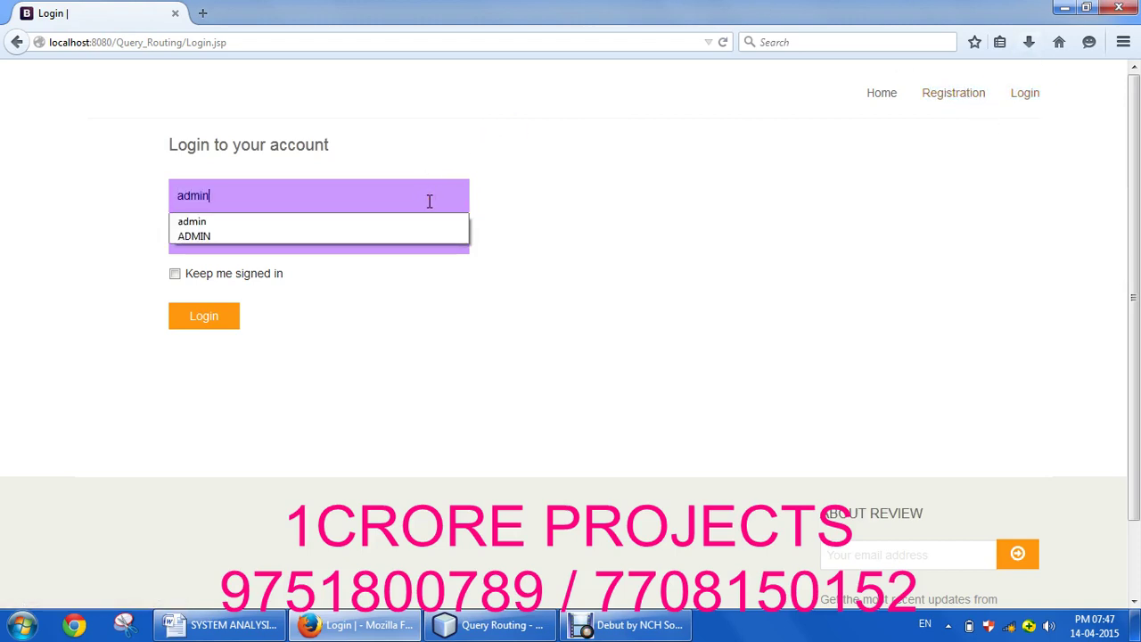
pyautogui.press('Tab')
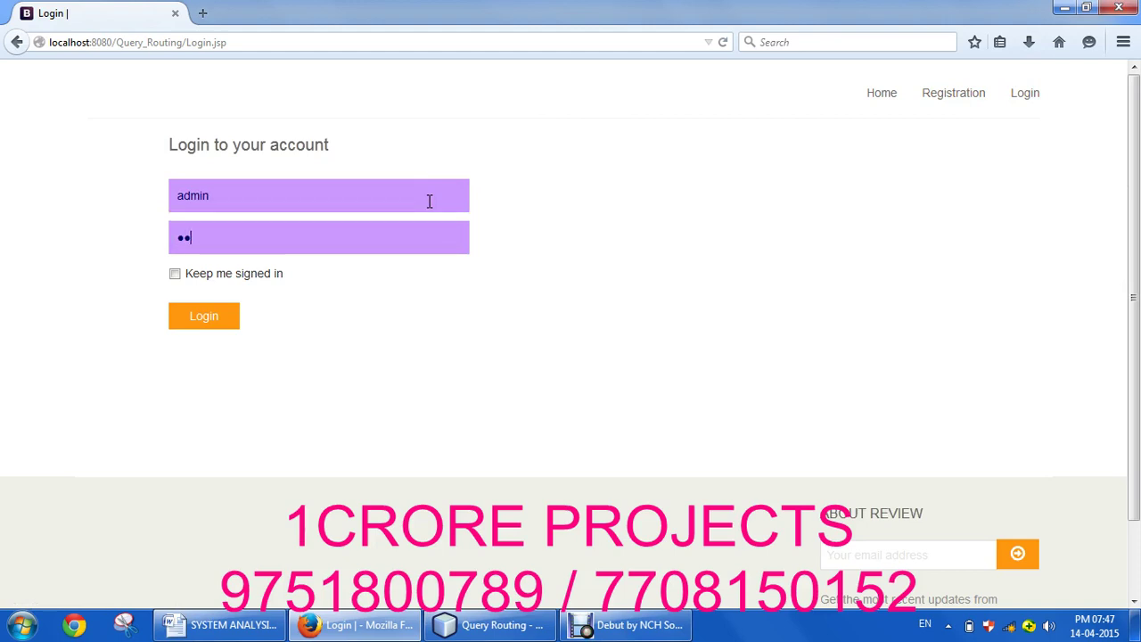
pyautogui.click(221, 318)
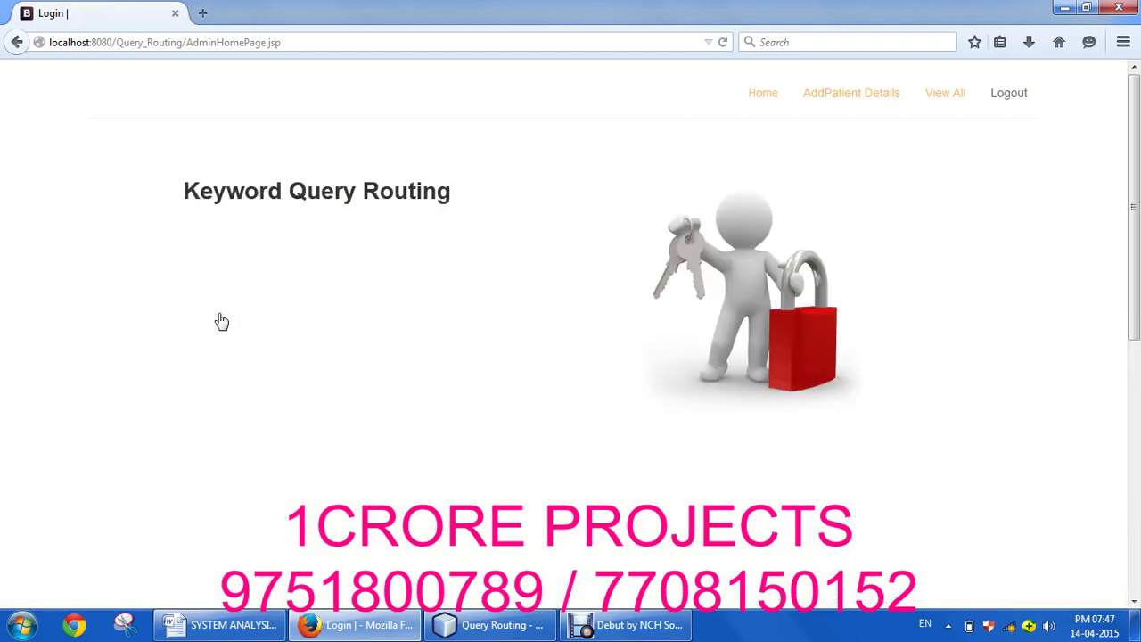
pyautogui.click(853, 98)
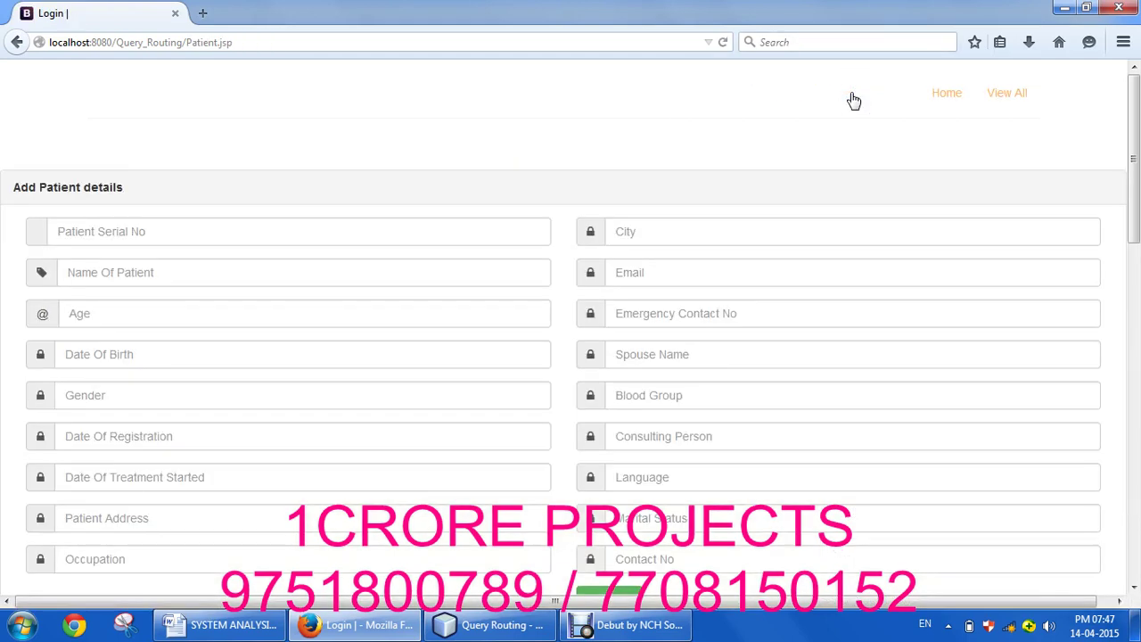
# Step: Enter patient serial number 19, the patient's name and age 21
pyautogui.click(385, 231)
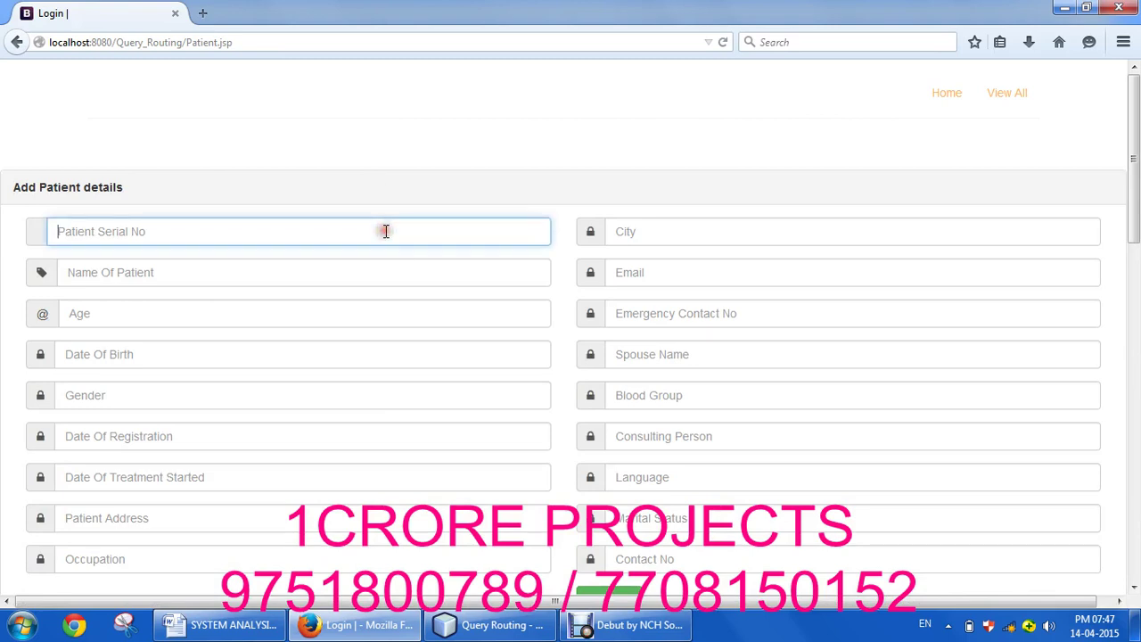
pyautogui.write('19')
pyautogui.press('Tab')
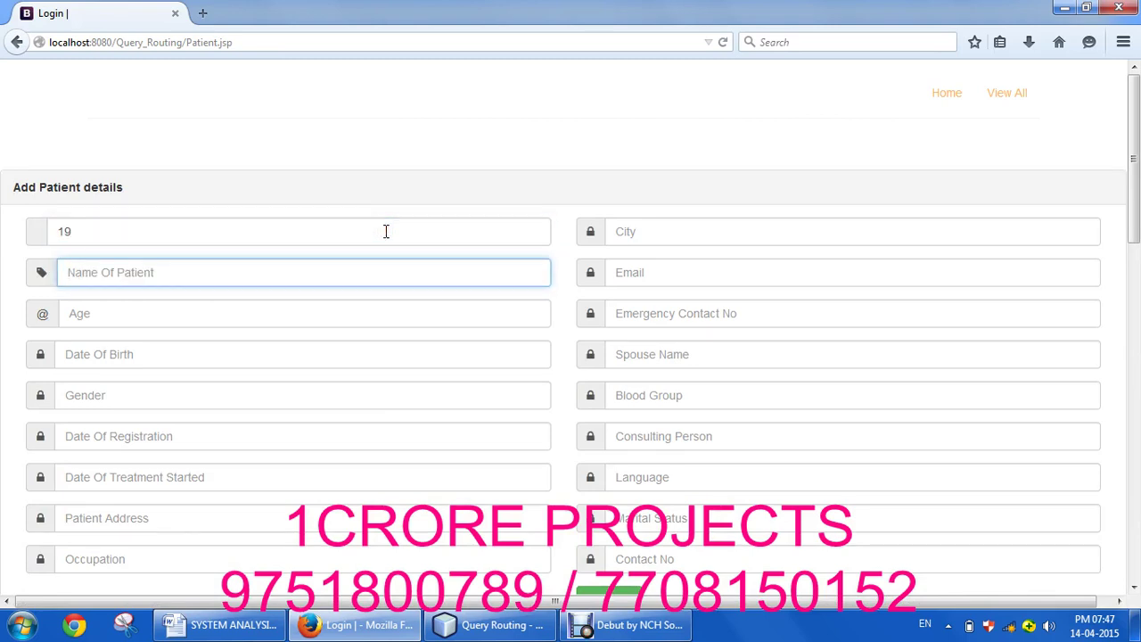
pyautogui.write('Bhuvana')
pyautogui.press('Tab')
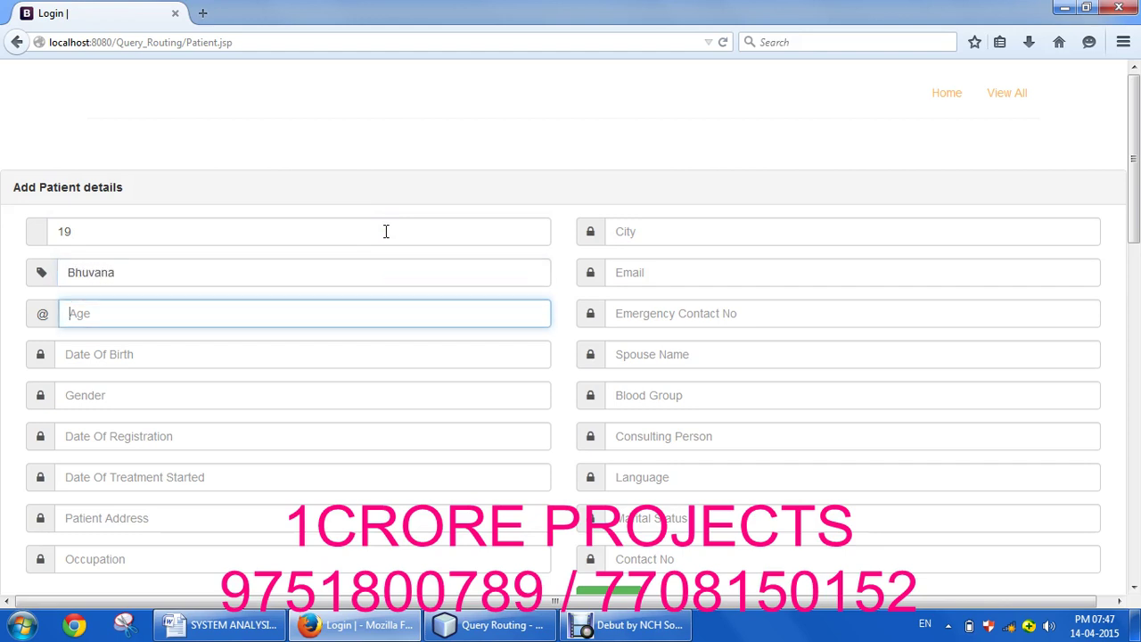
pyautogui.write('21')
pyautogui.press('Escape')
pyautogui.press('Tab')
# Step: Choose the suggested date of birth and set the gender to female
pyautogui.write('27')
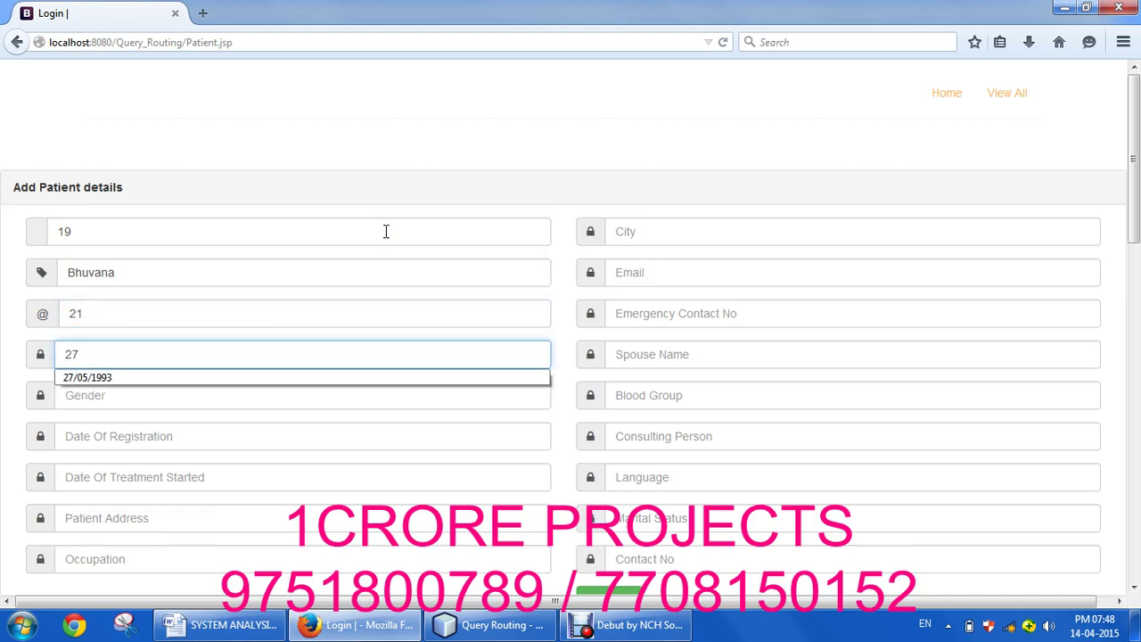
pyautogui.press('Down')
pyautogui.press('Return')
pyautogui.press('Tab')
pyautogui.write('Fe')
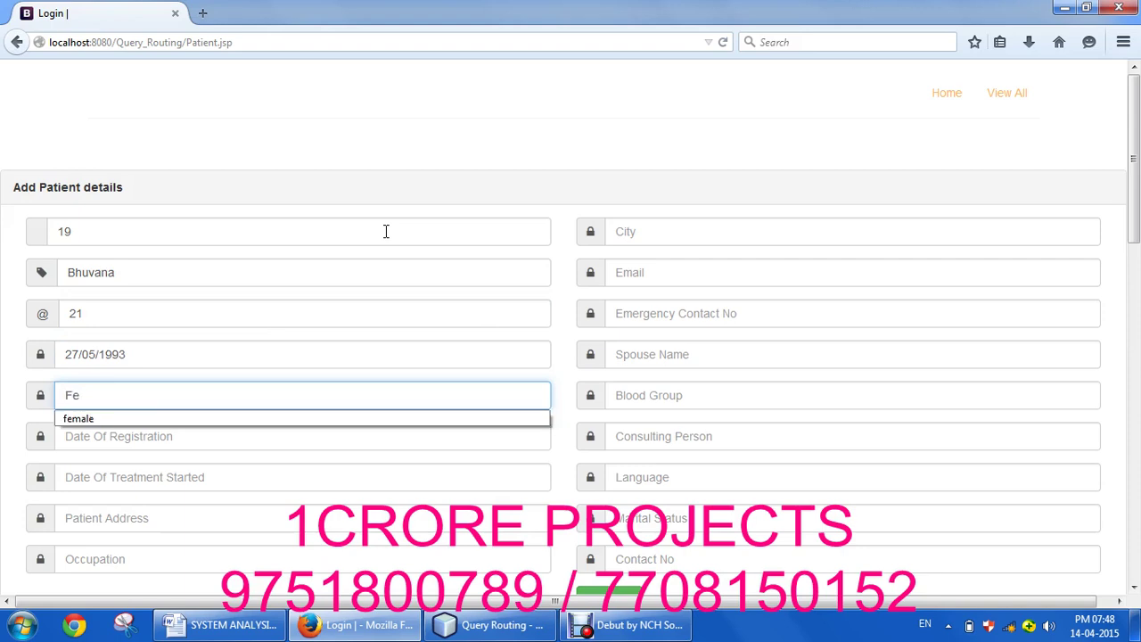
pyautogui.press('Down')
pyautogui.press('Return')
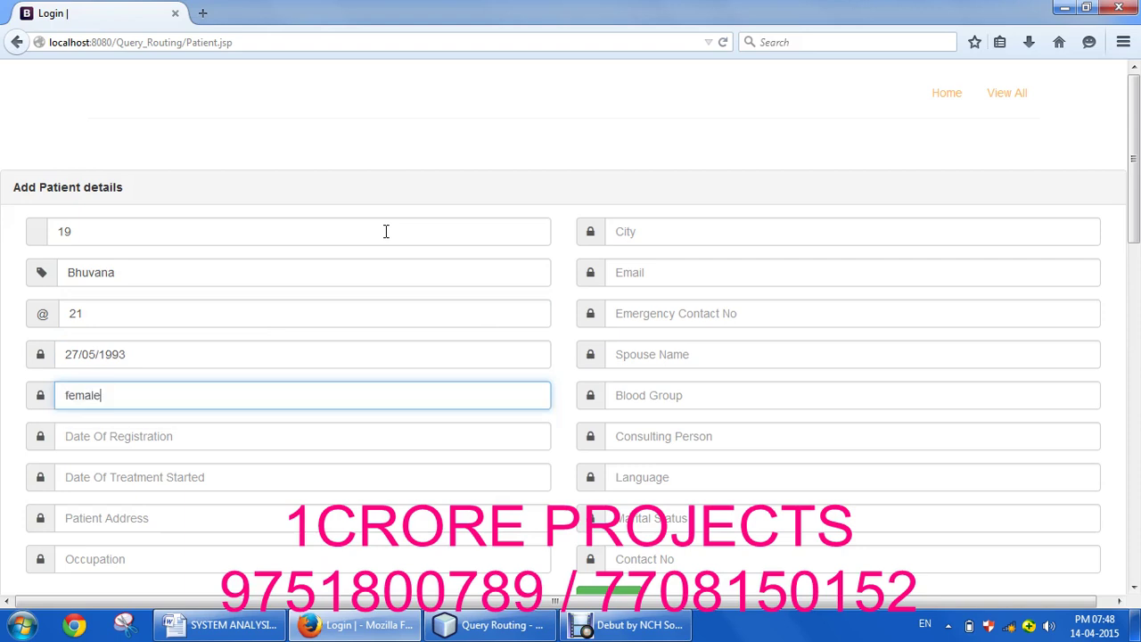
pyautogui.press('Tab')
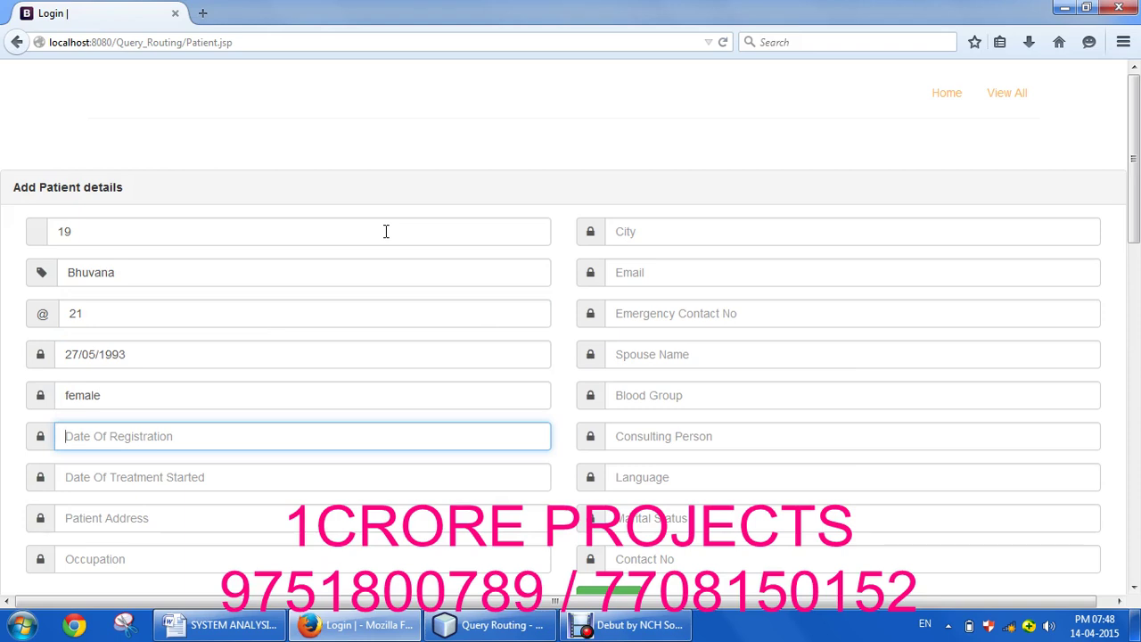
# Step: Enter the registration date, corrected to 2015, and treatment start date 14/04/2015
pyautogui.write('1')
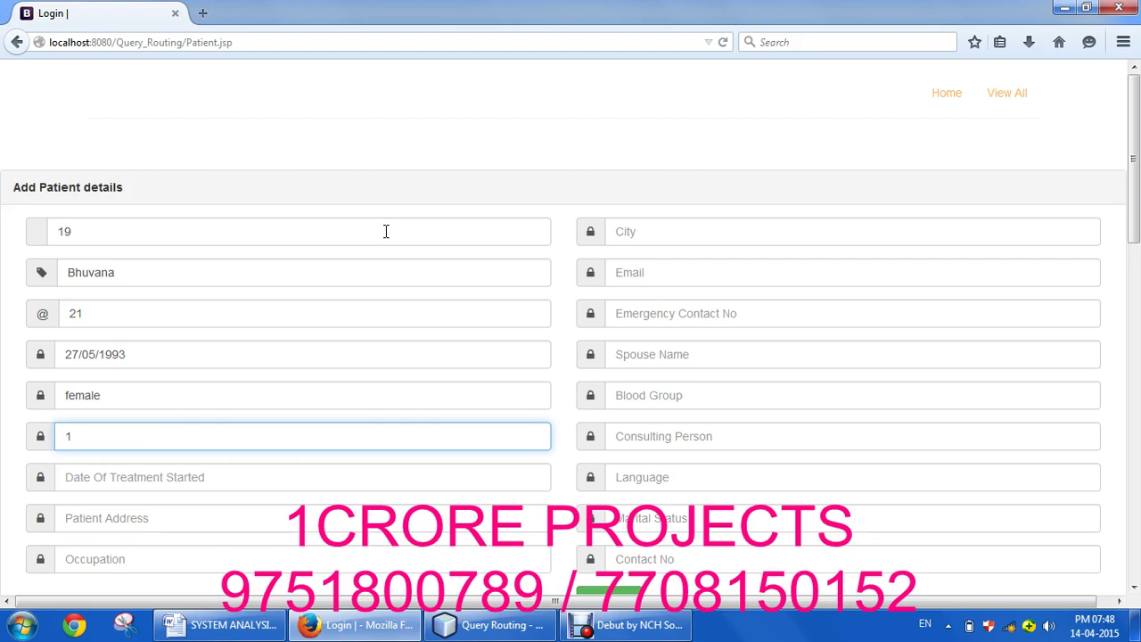
pyautogui.write('2/04/2014')
pyautogui.press('Tab')
pyautogui.write('14/04/2015')
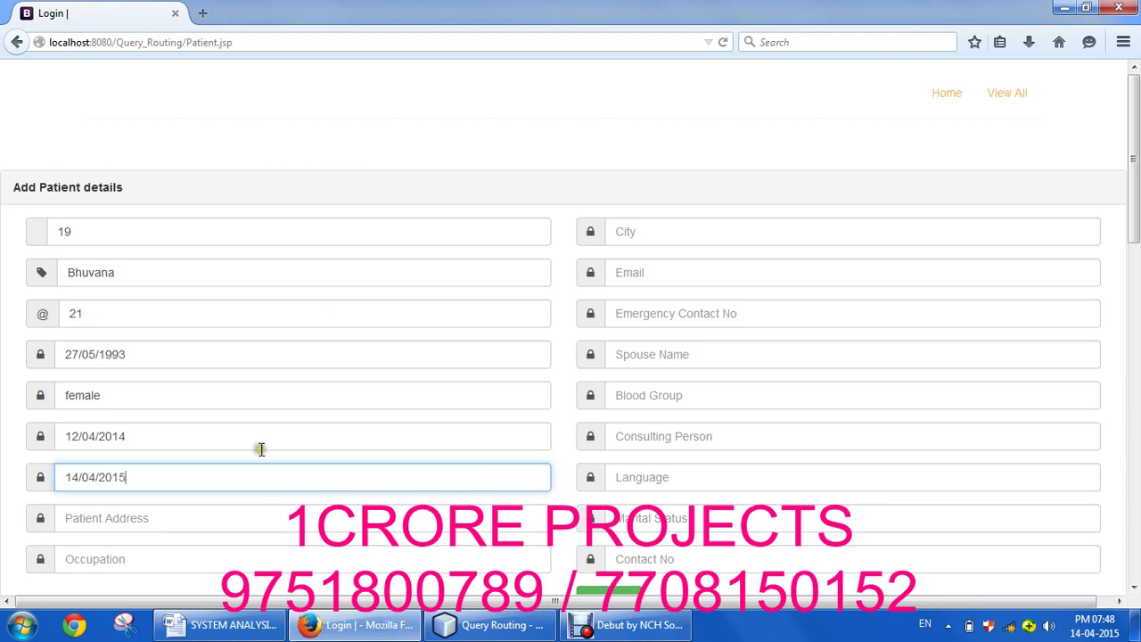
pyautogui.click(265, 437)
pyautogui.press('BackSpace')
pyautogui.write('5')
pyautogui.press('Tab')
pyautogui.press('Tab')
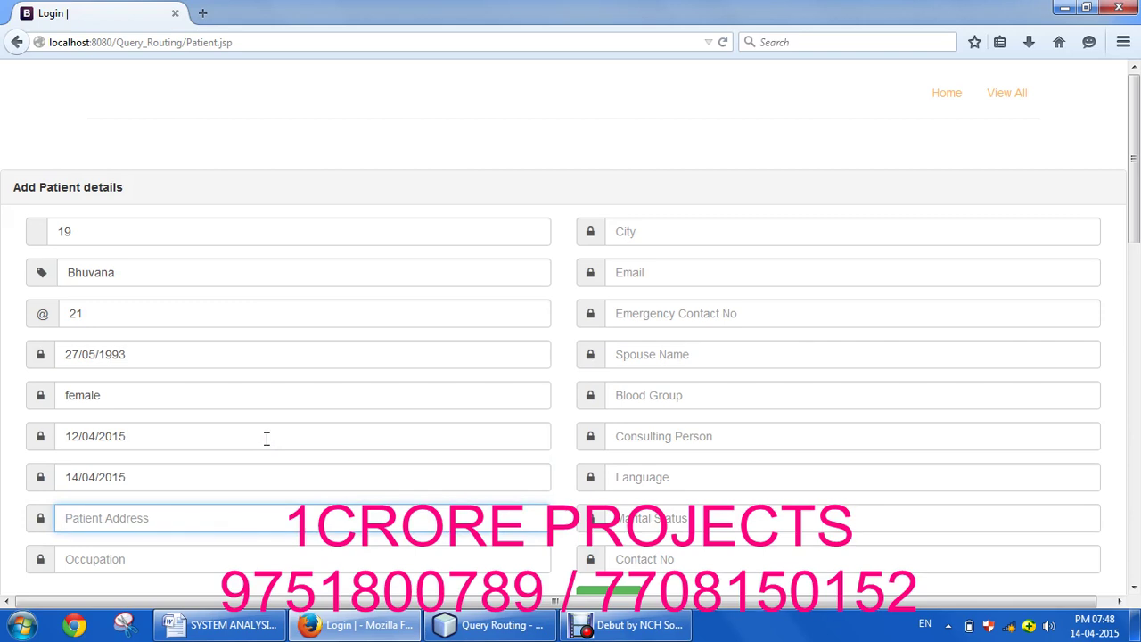
# Step: Pick the patient's address from suggestions and set the occupation to Student
pyautogui.write('Th')
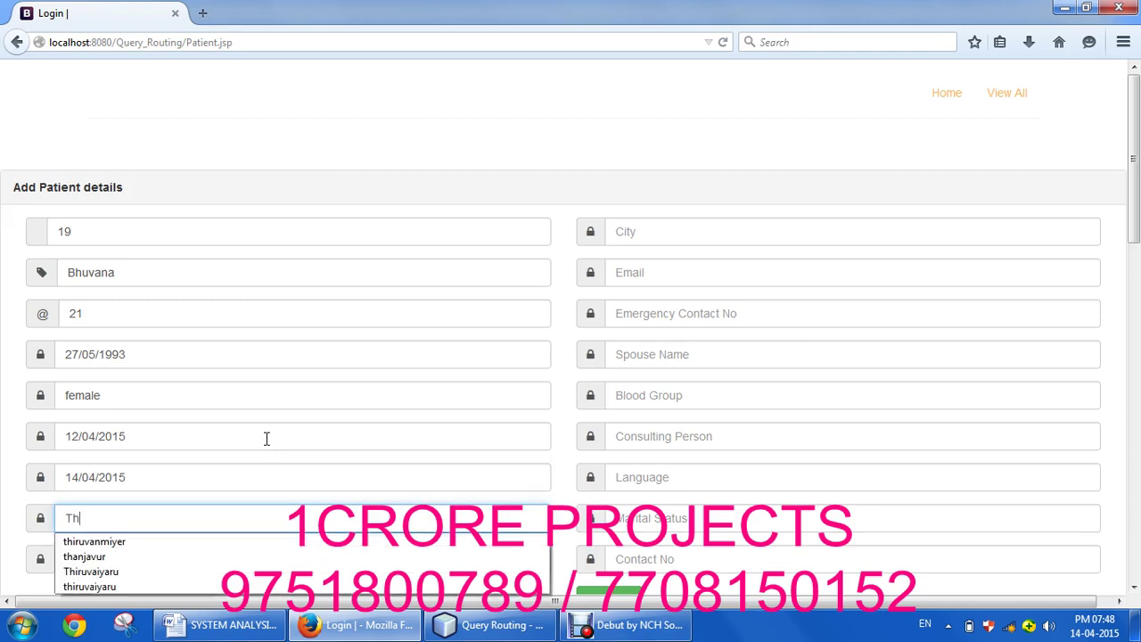
pyautogui.press('Down')
pyautogui.press('Down')
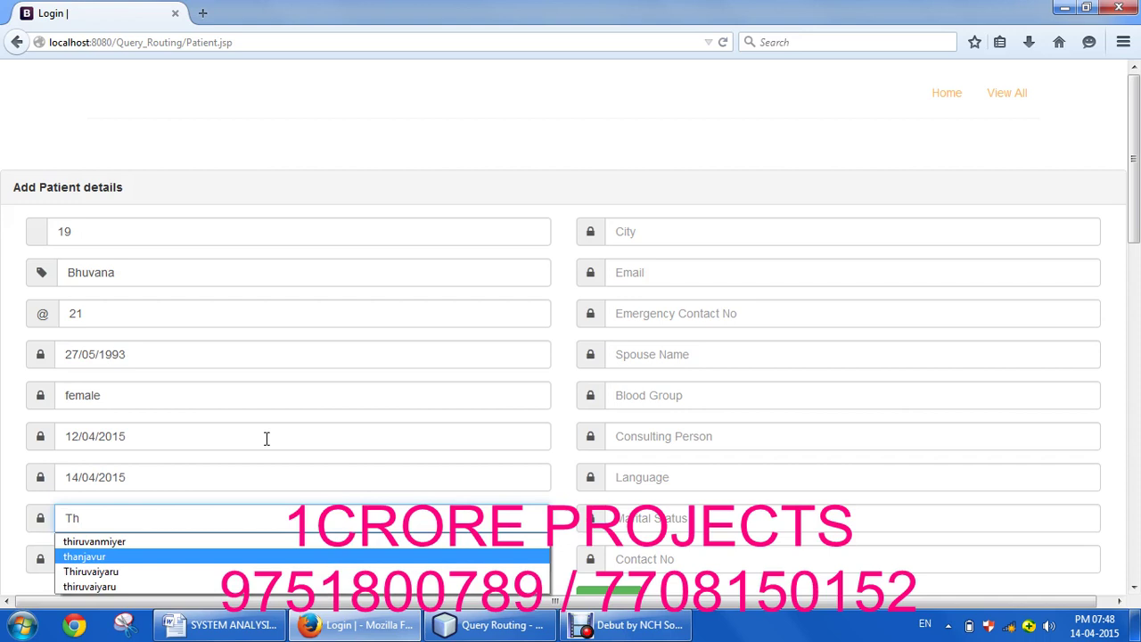
pyautogui.press('Down')
pyautogui.press('Return')
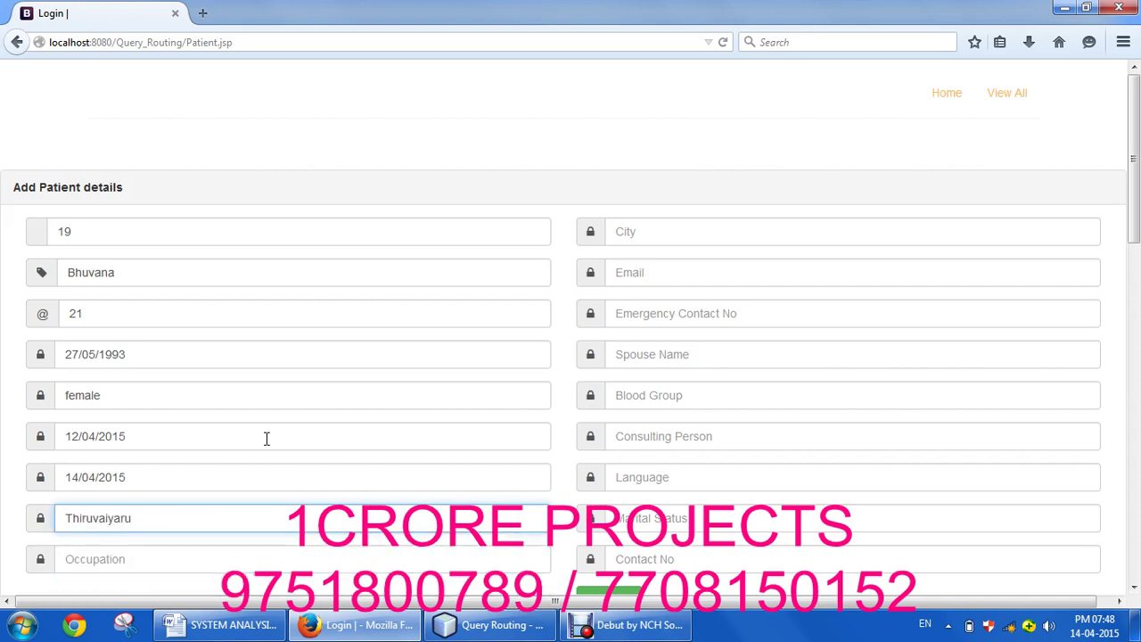
pyautogui.click(169, 559)
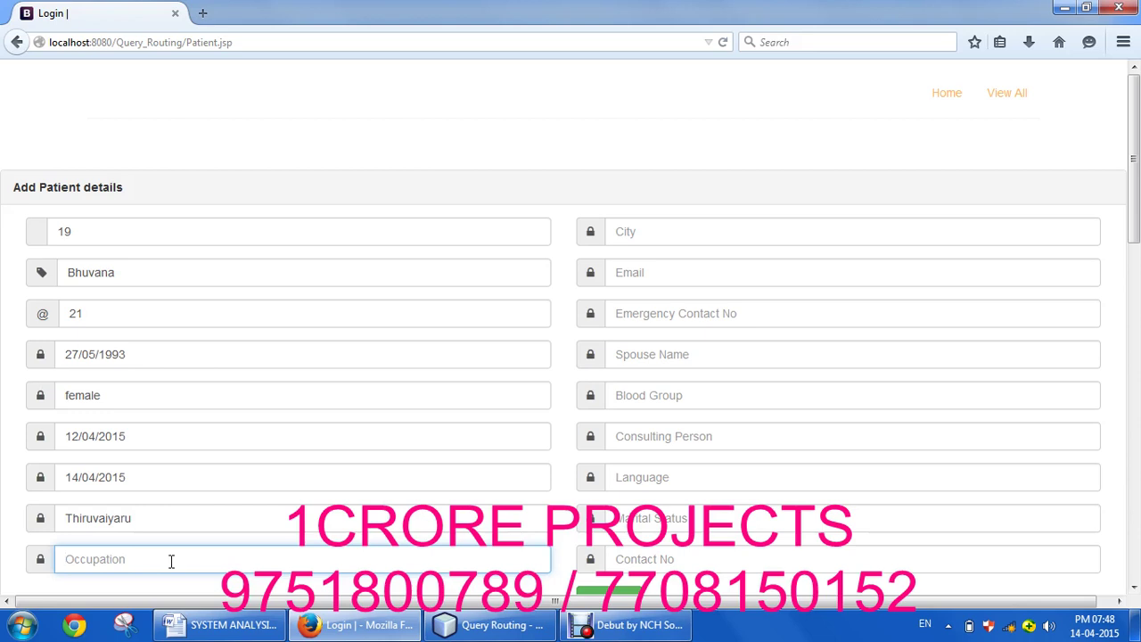
pyautogui.write('B')
pyautogui.press('BackSpace')
pyautogui.write('Student')
# Step: Enter the patient's city and choose the suggested e-mail address
pyautogui.press('Tab')
pyautogui.write('T')
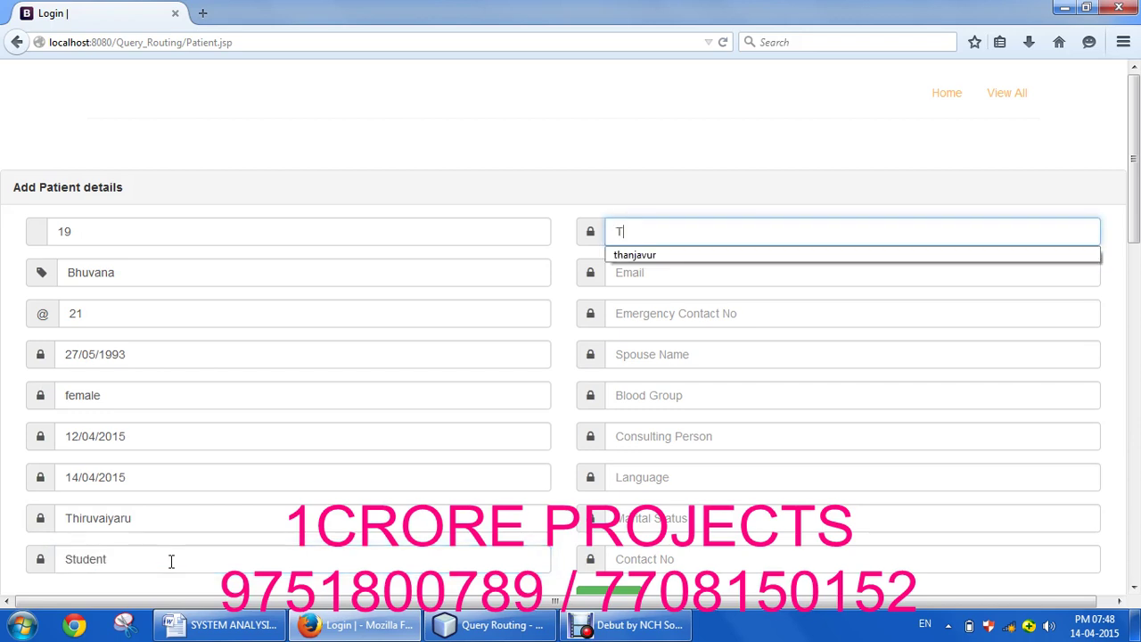
pyautogui.write('hanjavur')
pyautogui.press('Tab')
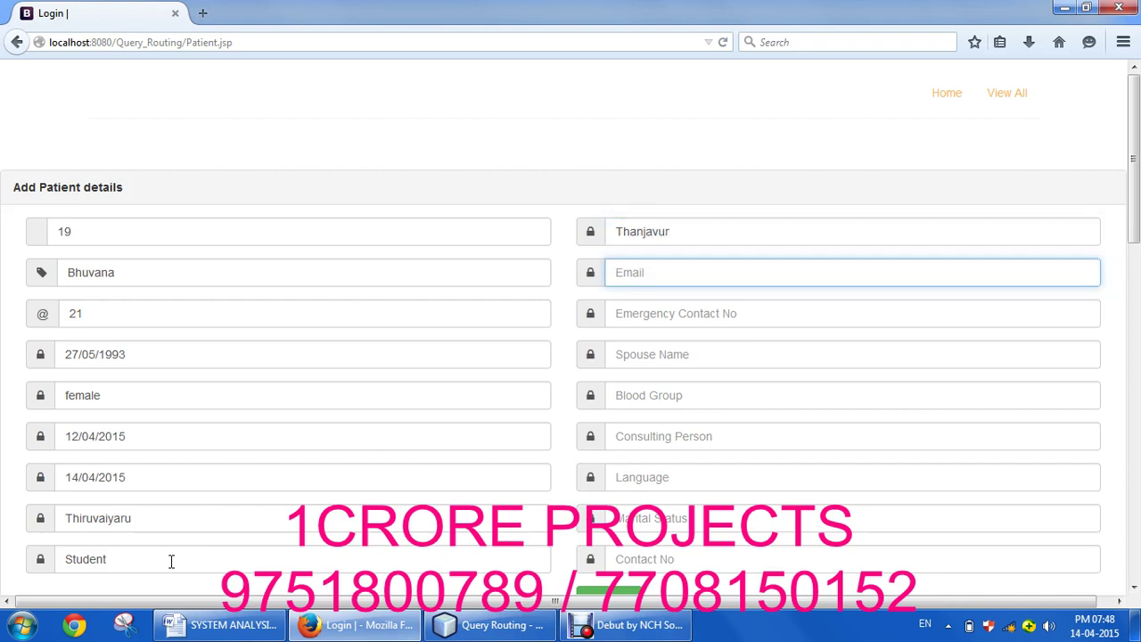
pyautogui.write('1')
pyautogui.press('BackSpace')
pyautogui.write('bhuv')
pyautogui.press('Down')
pyautogui.press('Tab')
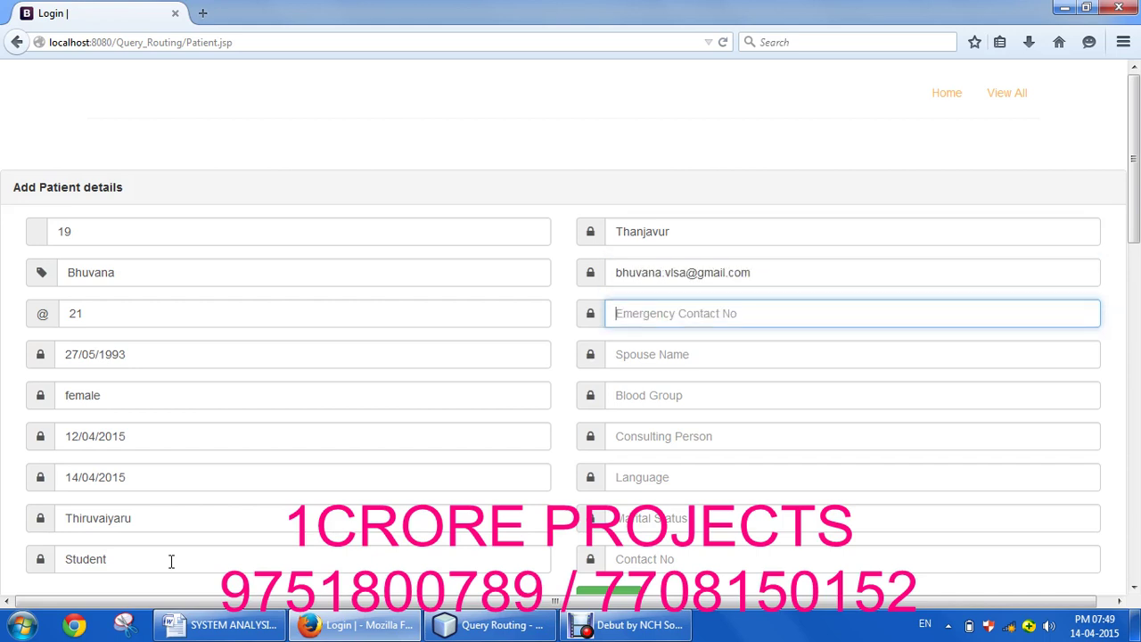
# Step: Pick the suggested emergency contact number and enter the spouse's name
pyautogui.write('88')
pyautogui.press('BackSpace')
pyautogui.press('Down')
pyautogui.press('Return')
pyautogui.press('Tab')
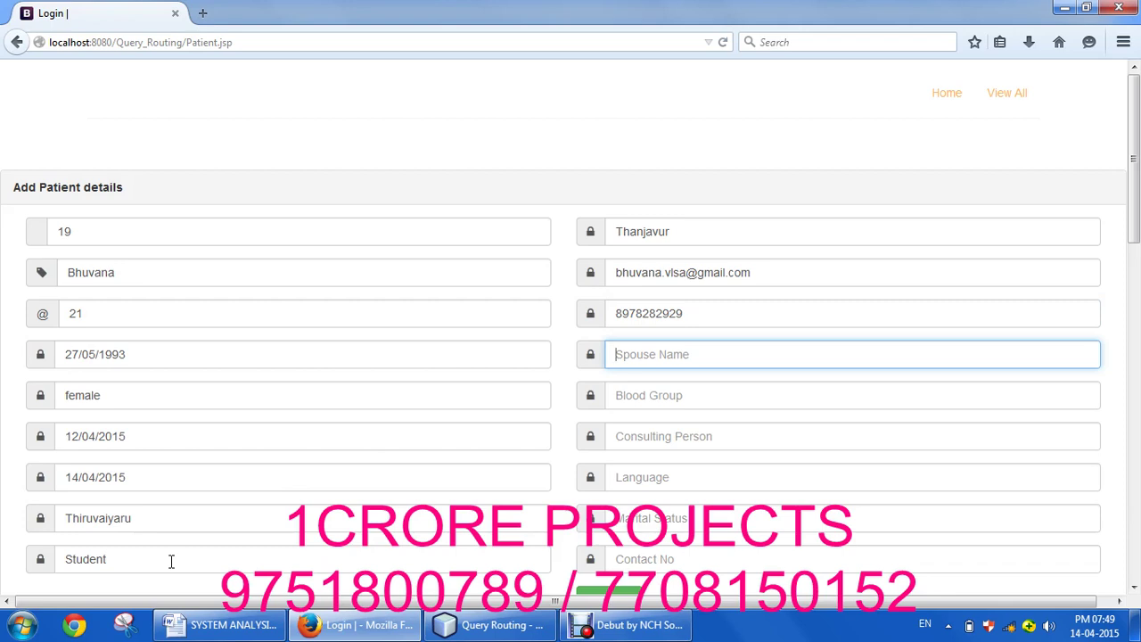
pyautogui.write('Kodeeswari')
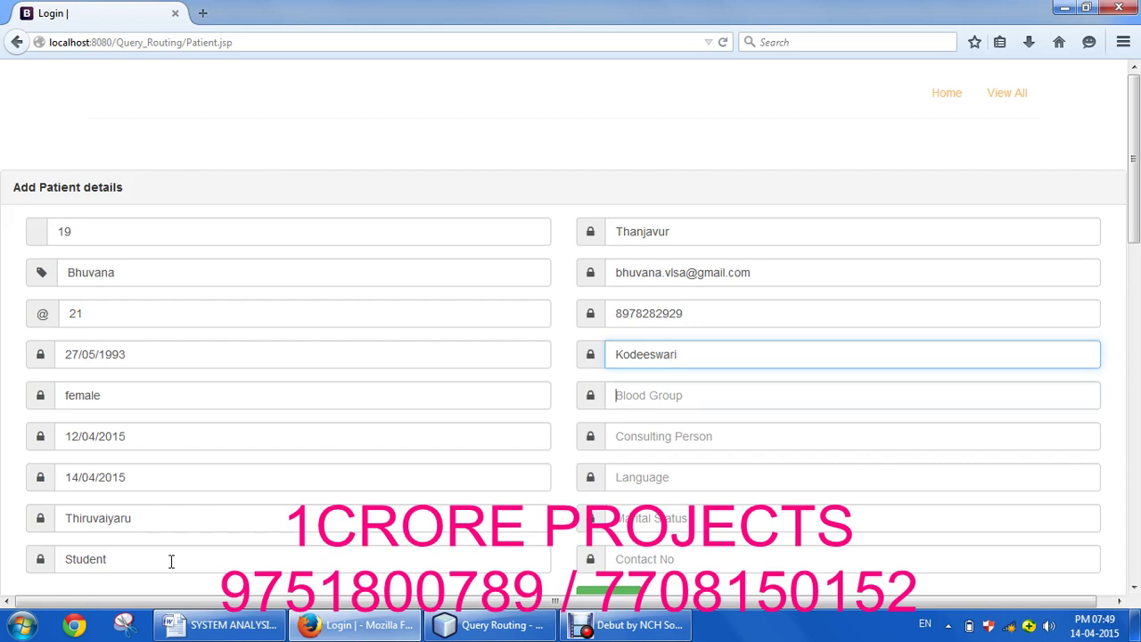
pyautogui.write('0')
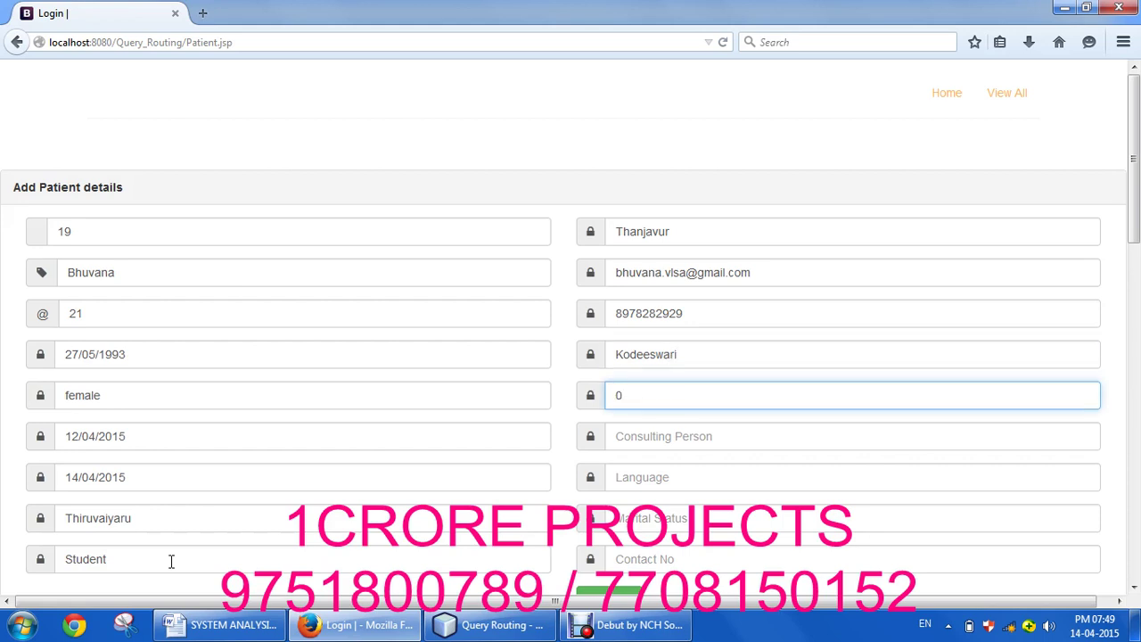
# Step: Set blood group o +ve, the consulting person, and languages ENGLISH, TAMIL
pyautogui.press('BackSpace')
pyautogui.write('o')
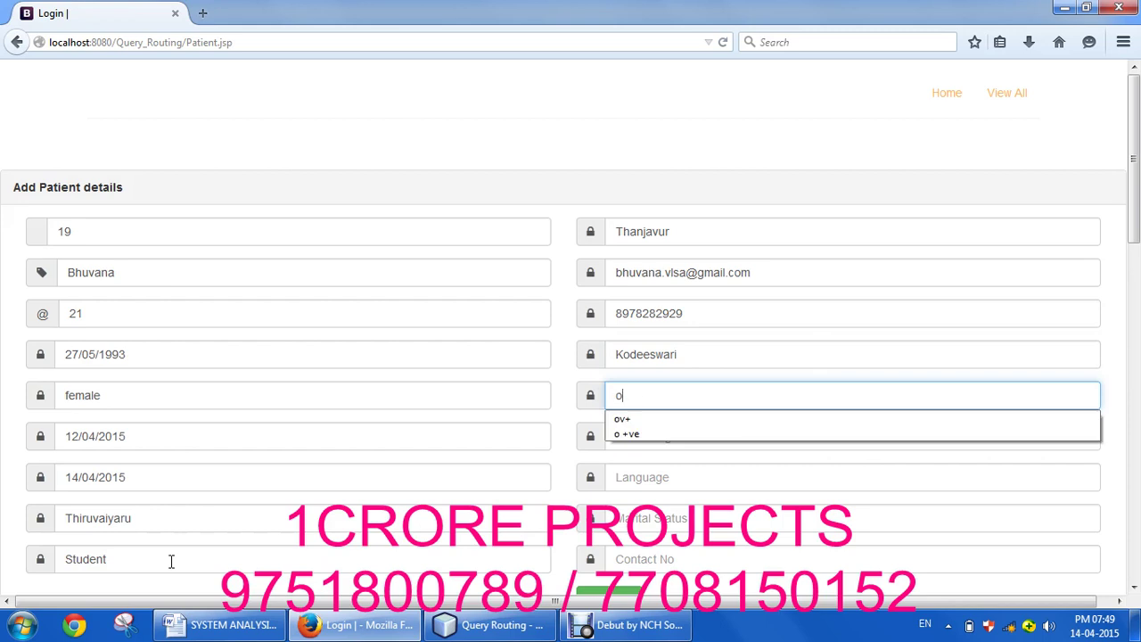
pyautogui.press('Down')
pyautogui.press('Down')
pyautogui.press('Return')
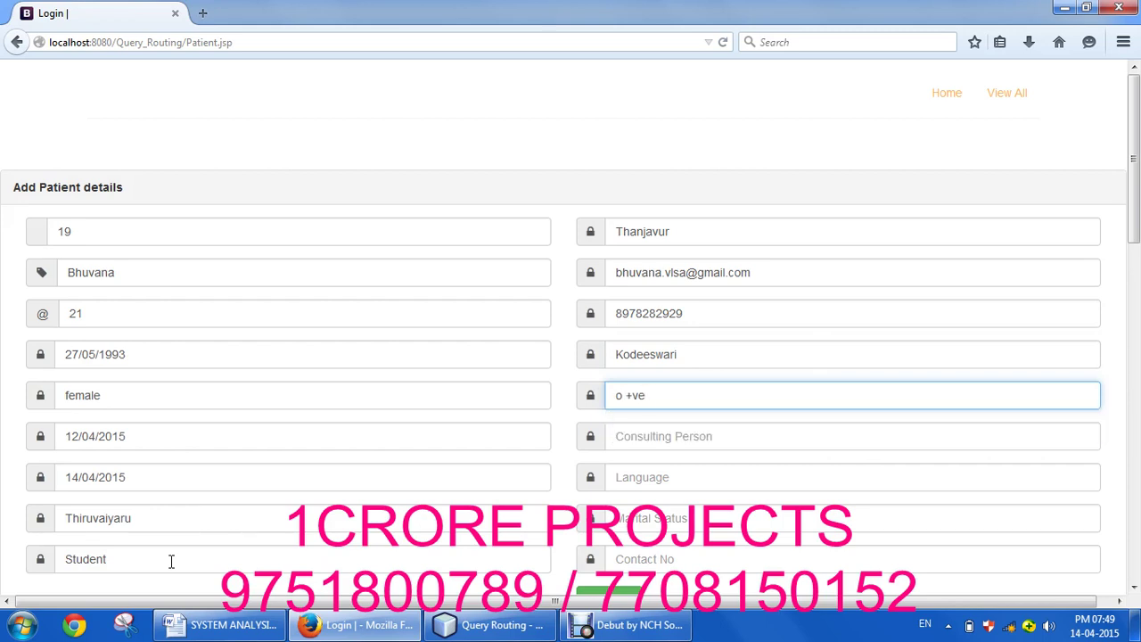
pyautogui.press('Tab')
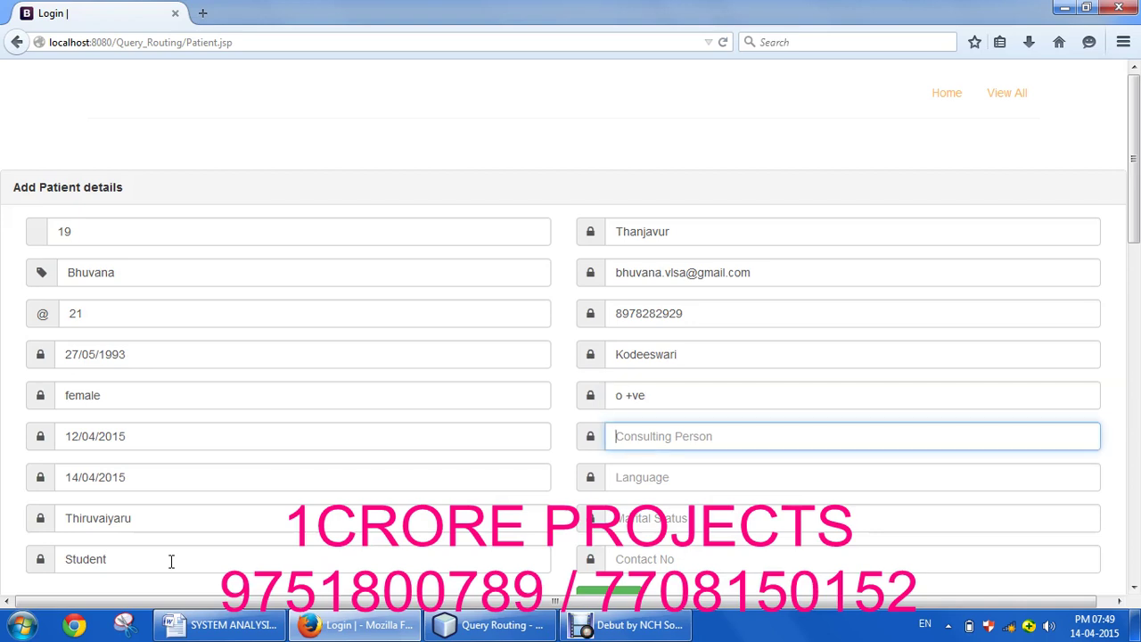
pyautogui.write('Ganesanb')
pyautogui.press('Tab')
pyautogui.write('Tami')
pyautogui.press('Return')
# Step: Set marital status SINGLE, enter the contact number, and register the patient
pyautogui.press('Tab')
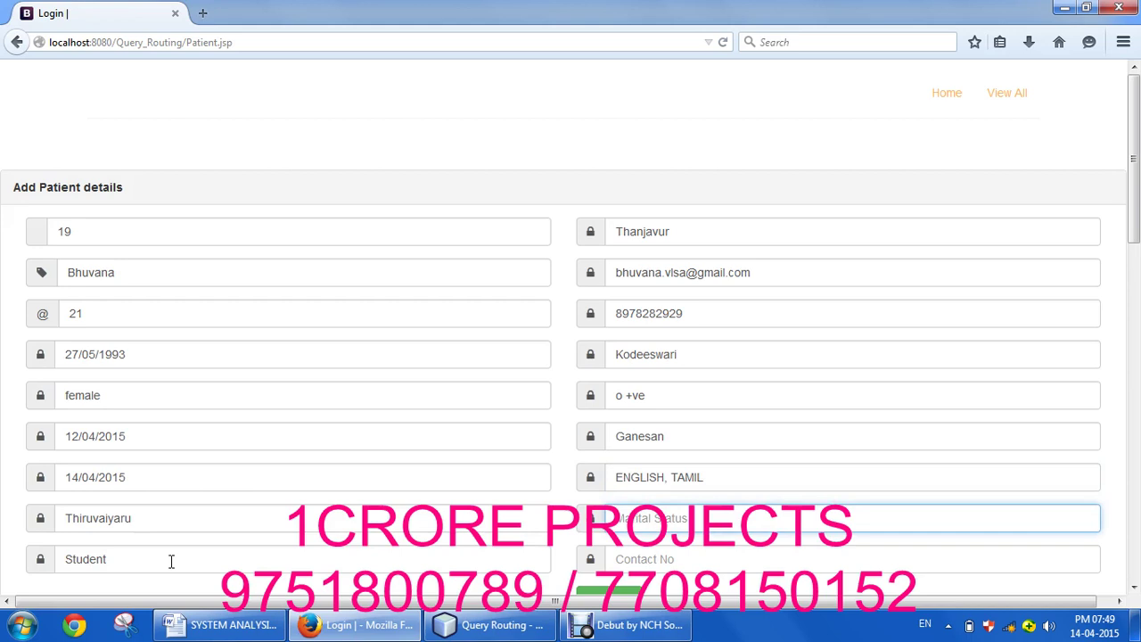
pyautogui.write('s')
pyautogui.press('Down')
pyautogui.press('Return')
pyautogui.press('Tab')
pyautogui.write('8')
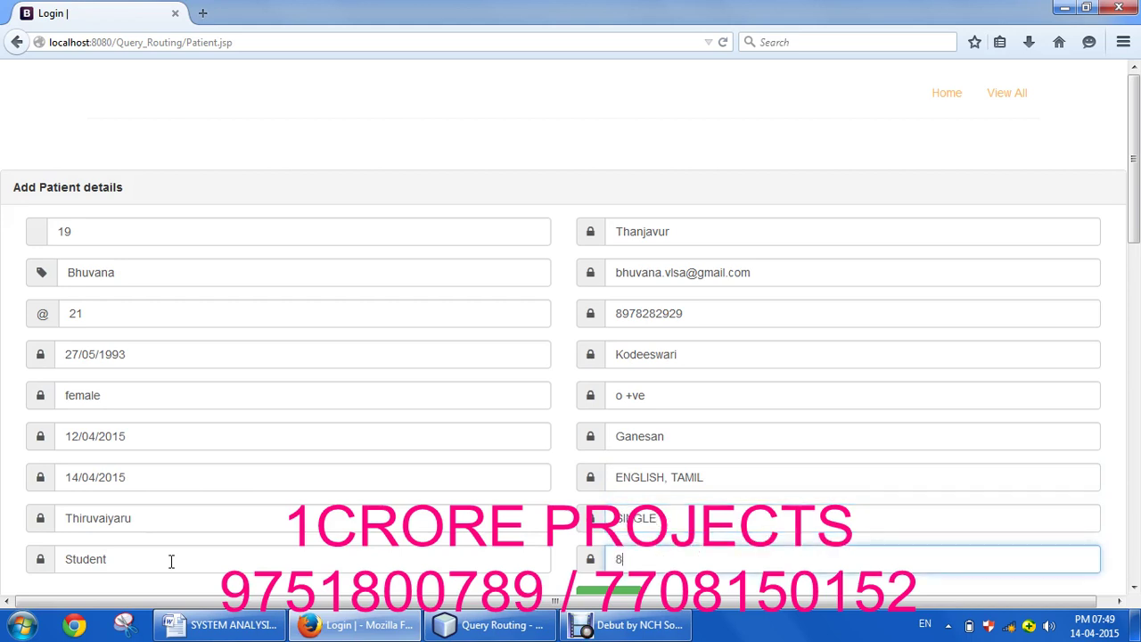
pyautogui.press('BackSpace')
pyautogui.write('7')
pyautogui.press('BackSpace')
pyautogui.moveTo(1136, 116); pyautogui.dragTo(1136, 165)
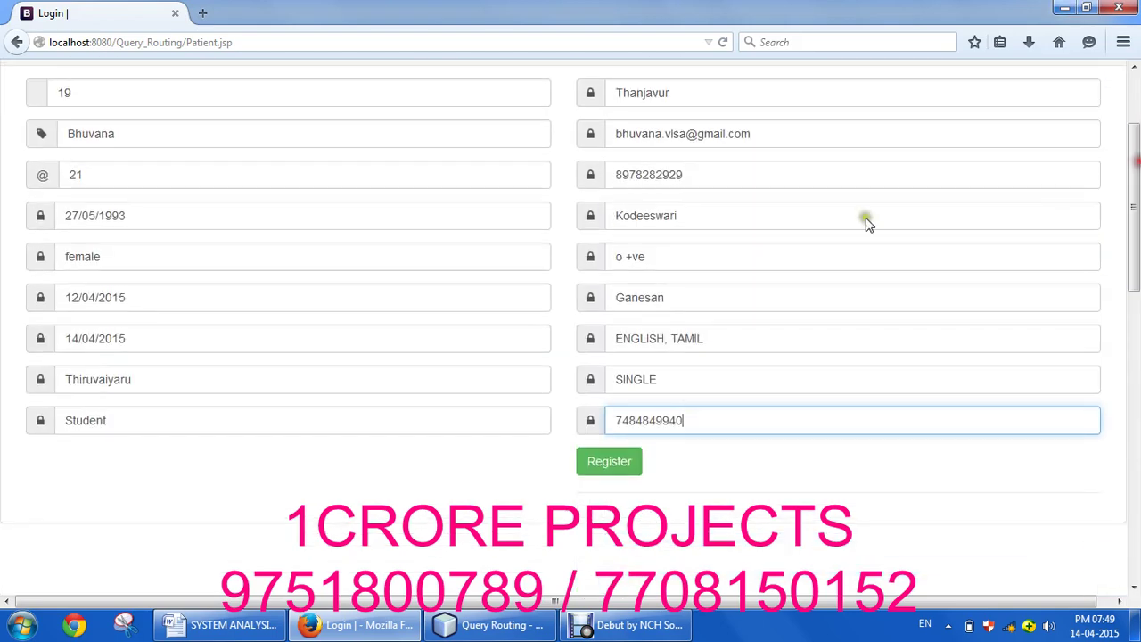
pyautogui.click(611, 475)
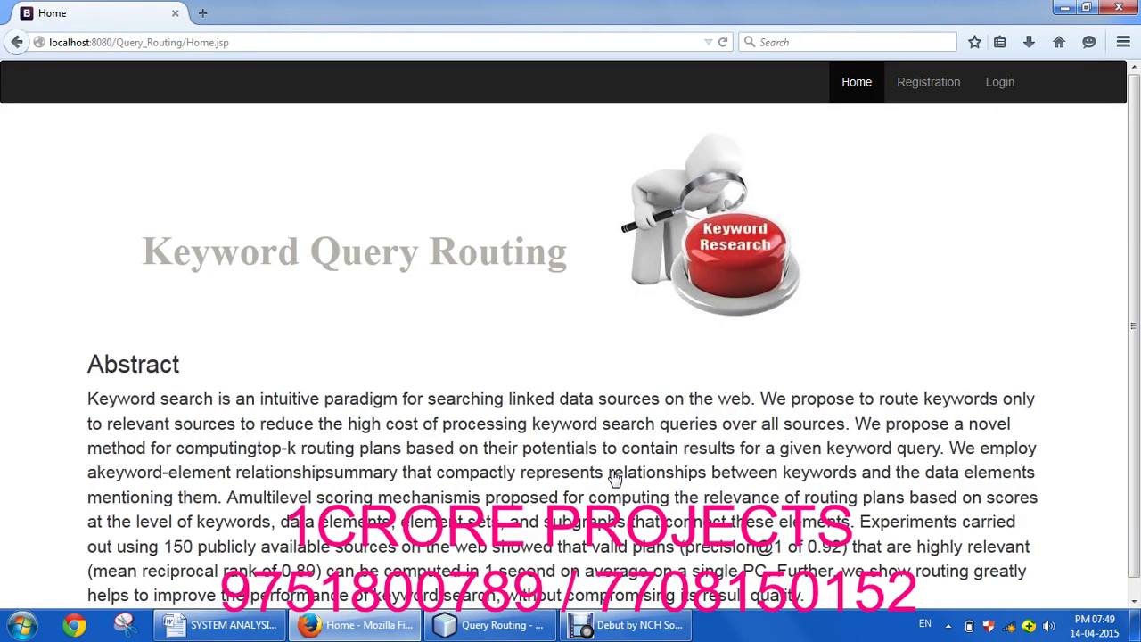
# Step: Sign in as admin with the account password
pyautogui.click(1001, 83)
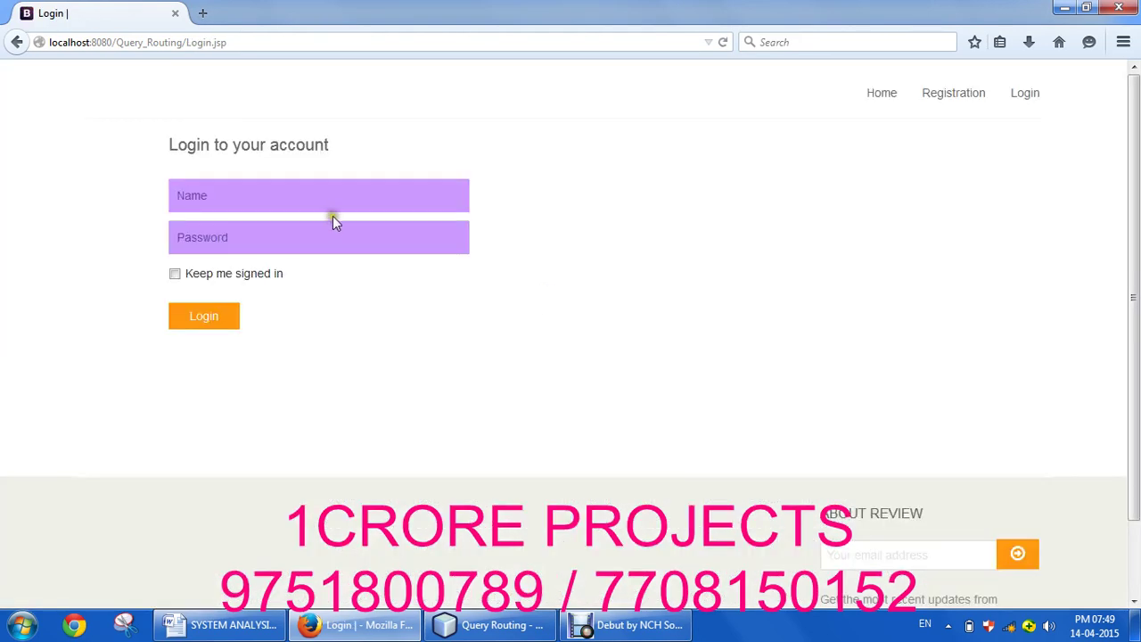
pyautogui.click(355, 186)
pyautogui.write('admin')
pyautogui.press('Tab')
pyautogui.write('1234')
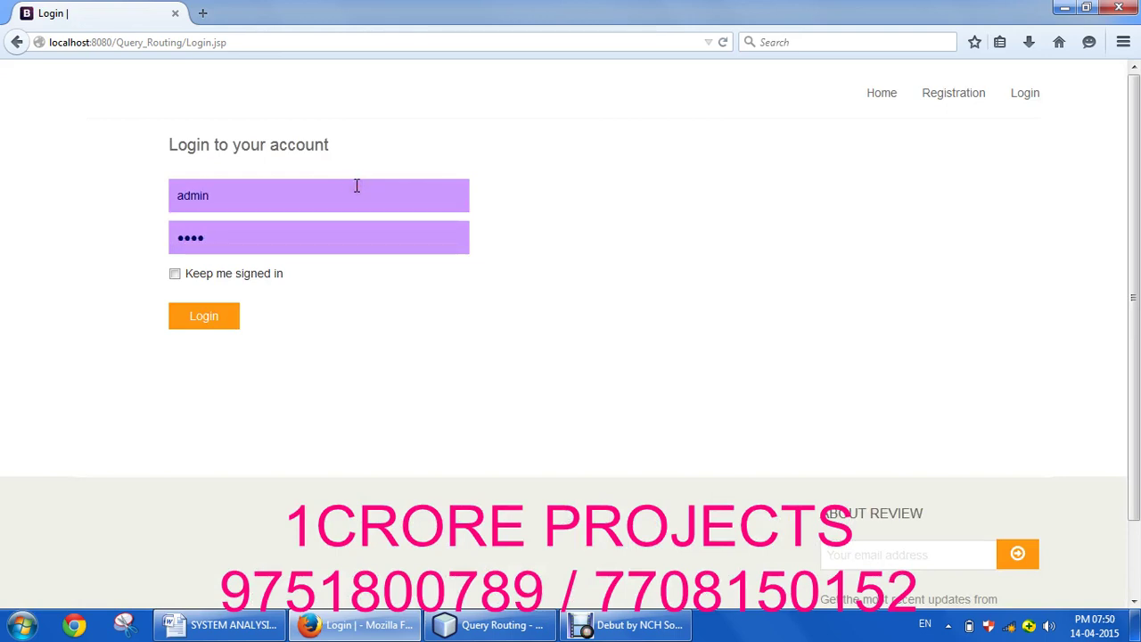
pyautogui.click(192, 315)
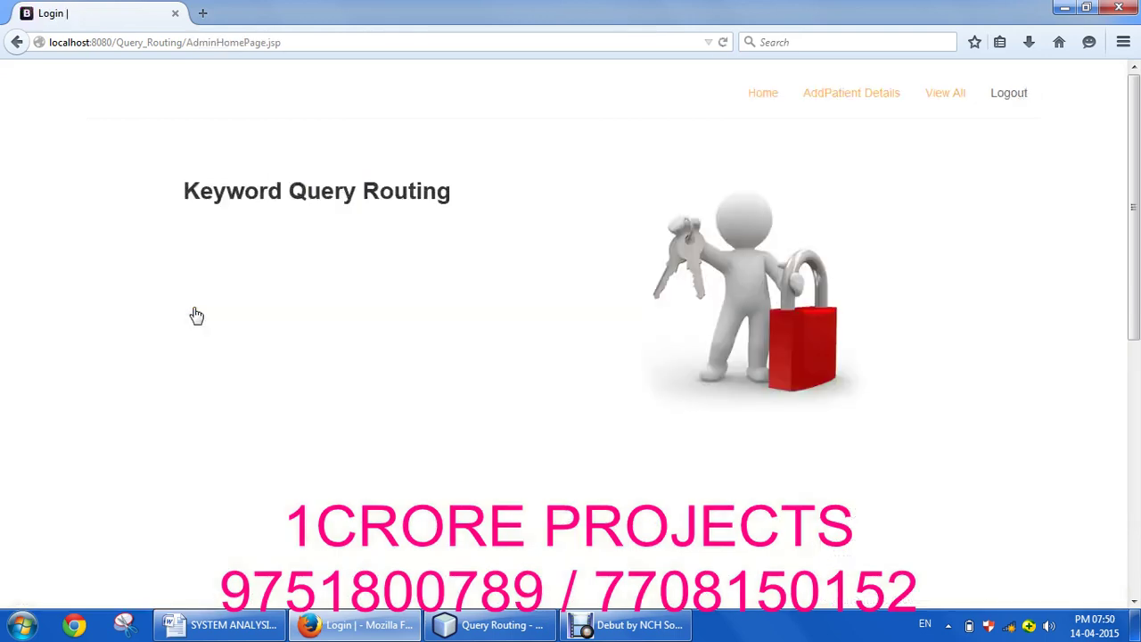
# Step: Bring up the View All patient table and scroll through it to find patient 19
pyautogui.click(936, 96)
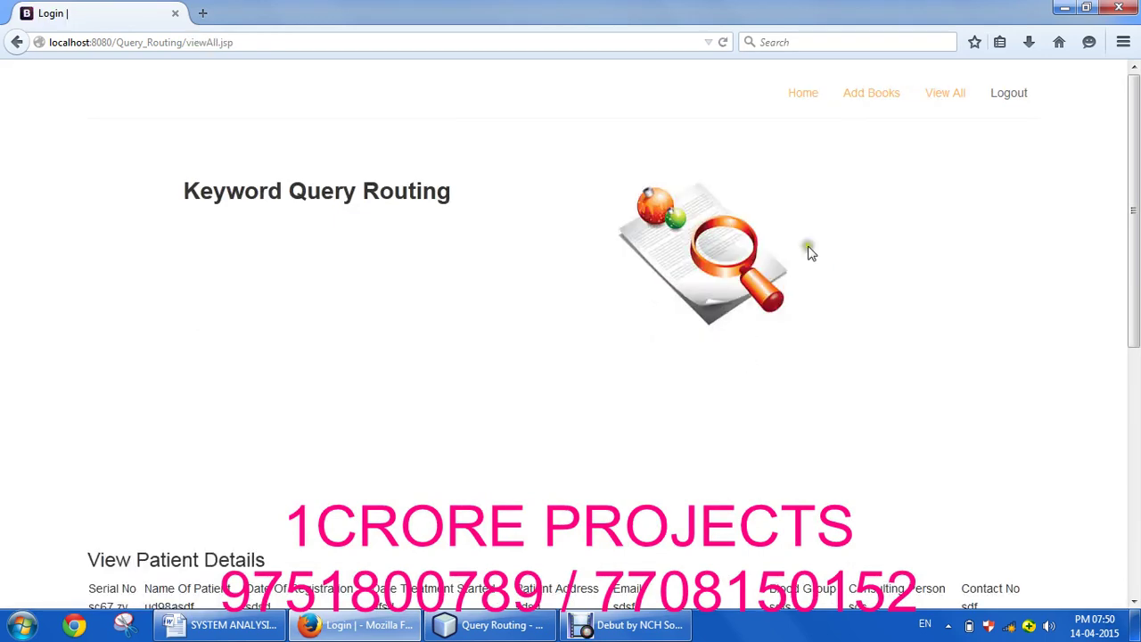
pyautogui.click(879, 95)
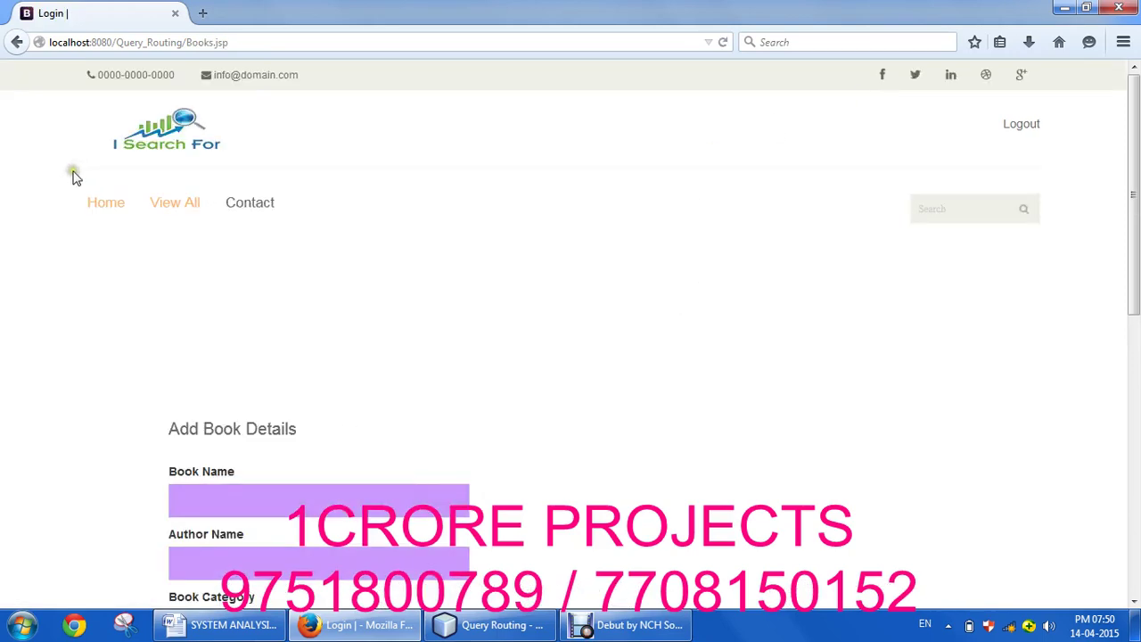
pyautogui.click(17, 43)
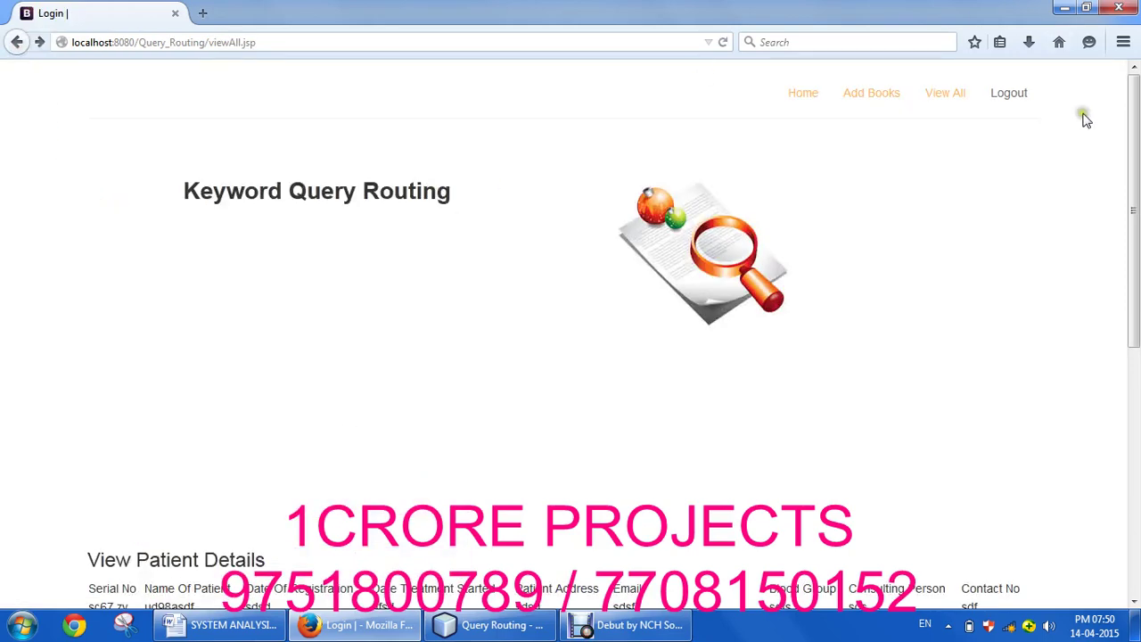
pyautogui.scroll(-5, 1136, 139)
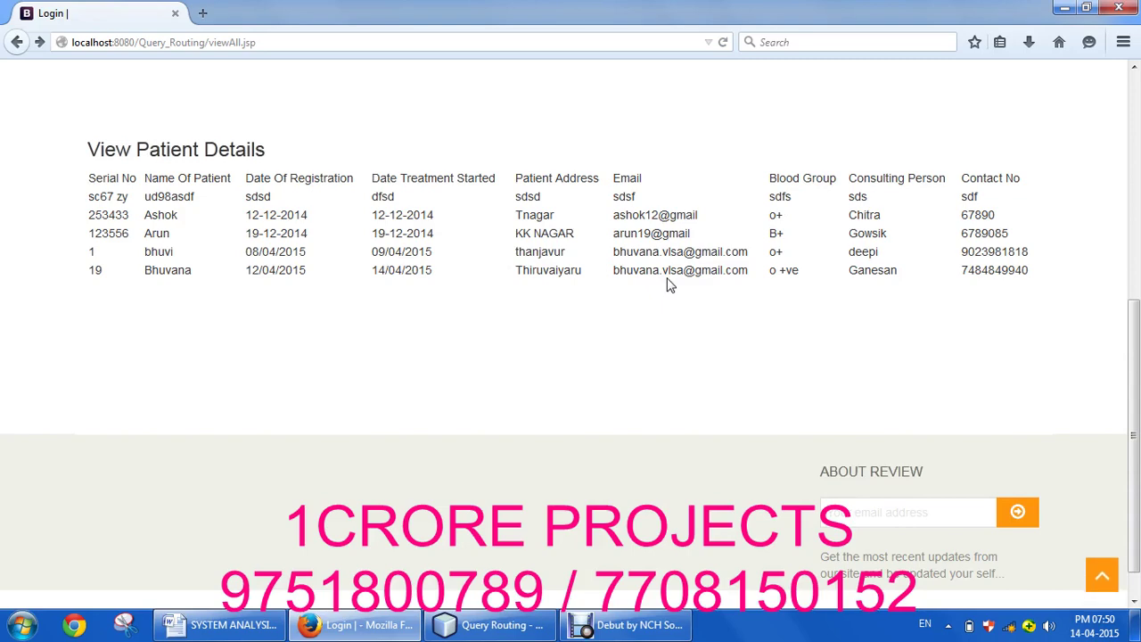
pyautogui.scroll(-1, 670, 284)
pyautogui.scroll(10, 670, 284)
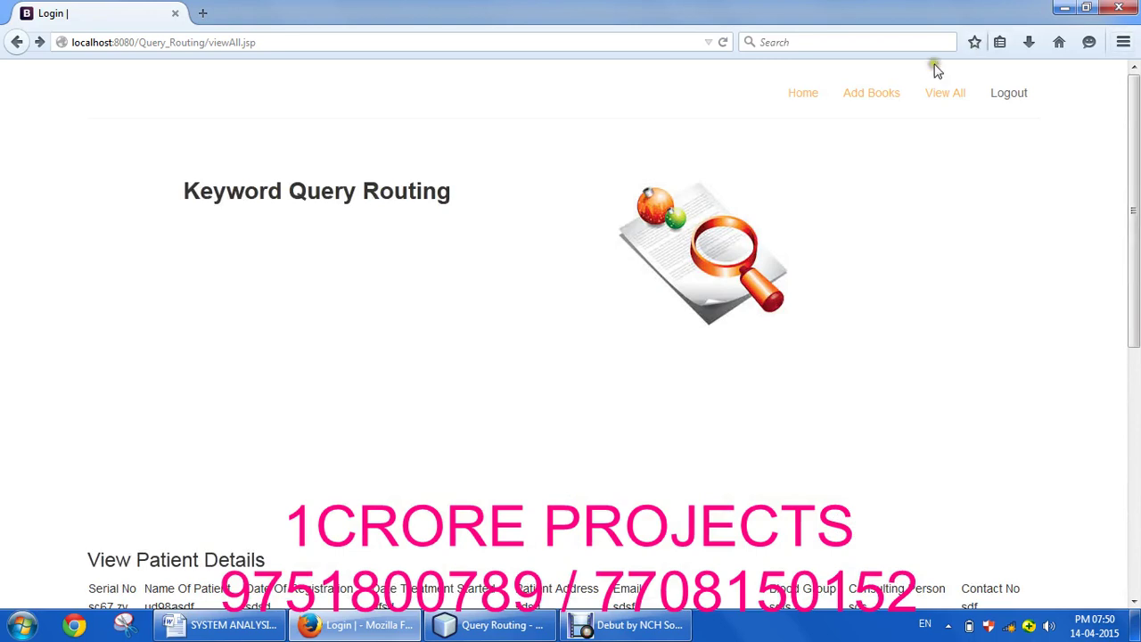
# Step: Open Add Books and submit the near-empty form, which returns an HTTP 500 error
pyautogui.click(892, 93)
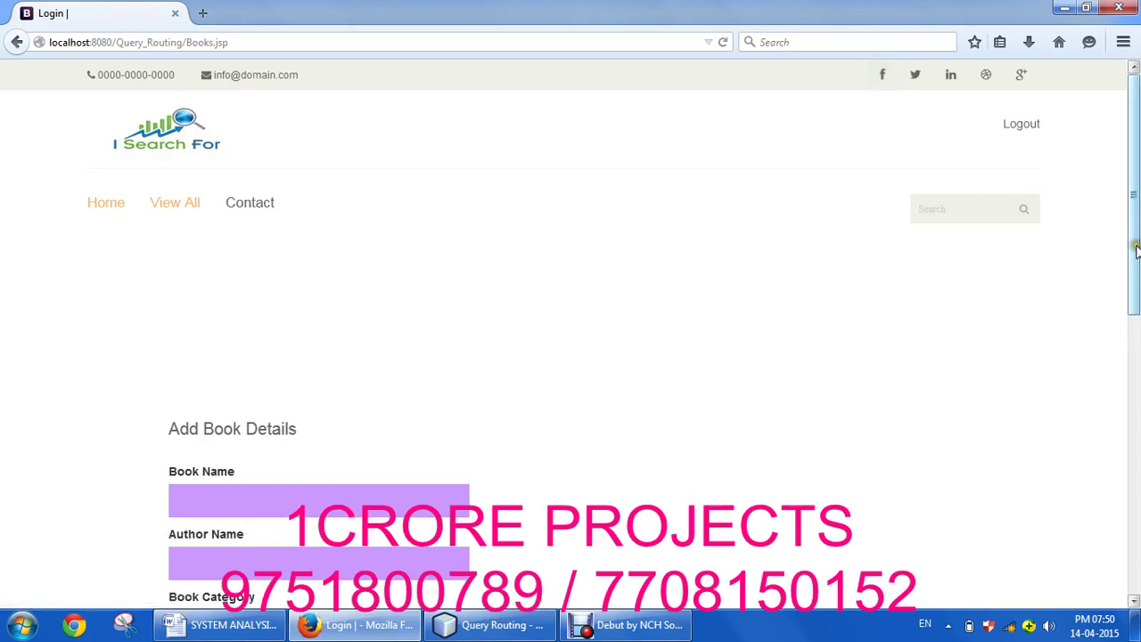
pyautogui.scroll(-3, 1137, 314)
pyautogui.scroll(-1, 1136, 334)
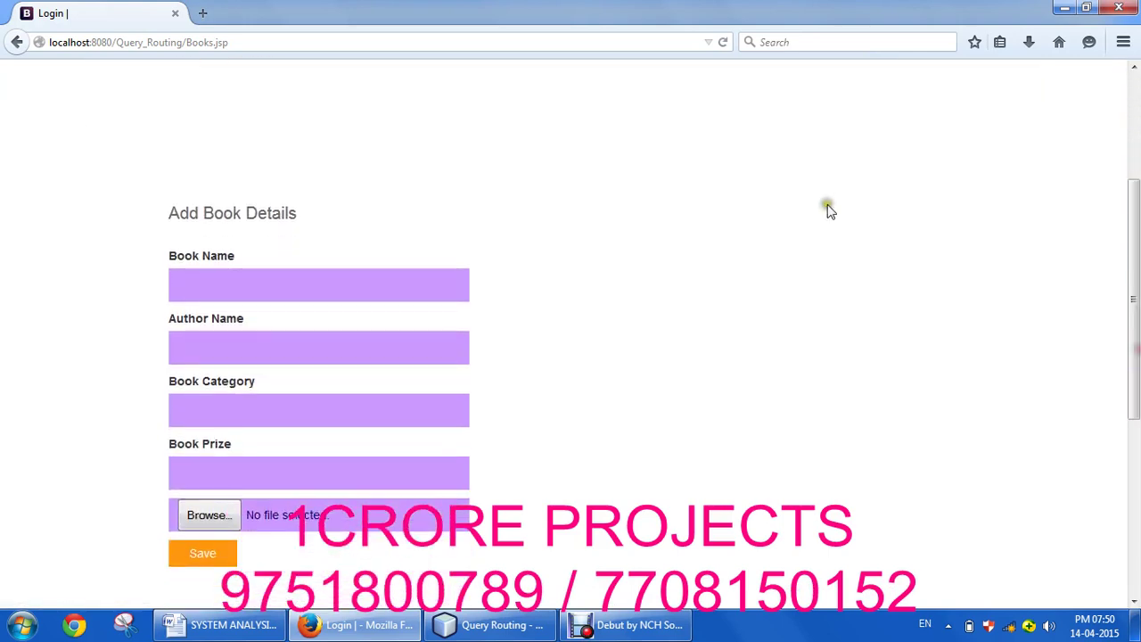
pyautogui.click(426, 280)
pyautogui.write('J')
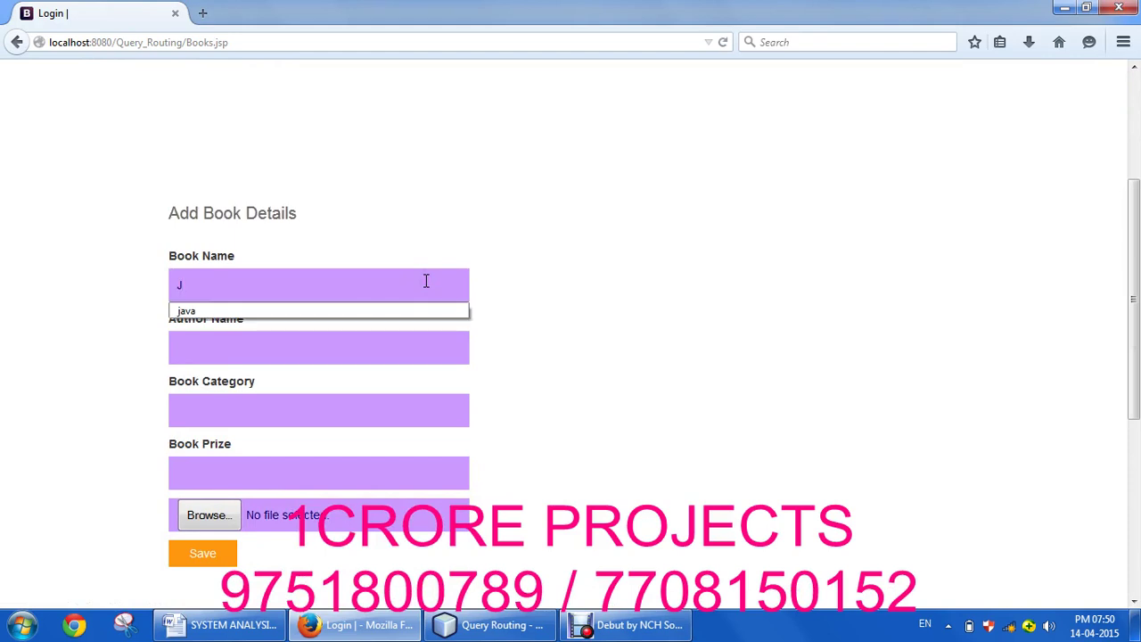
pyautogui.press('BackSpace')
pyautogui.press('Return')
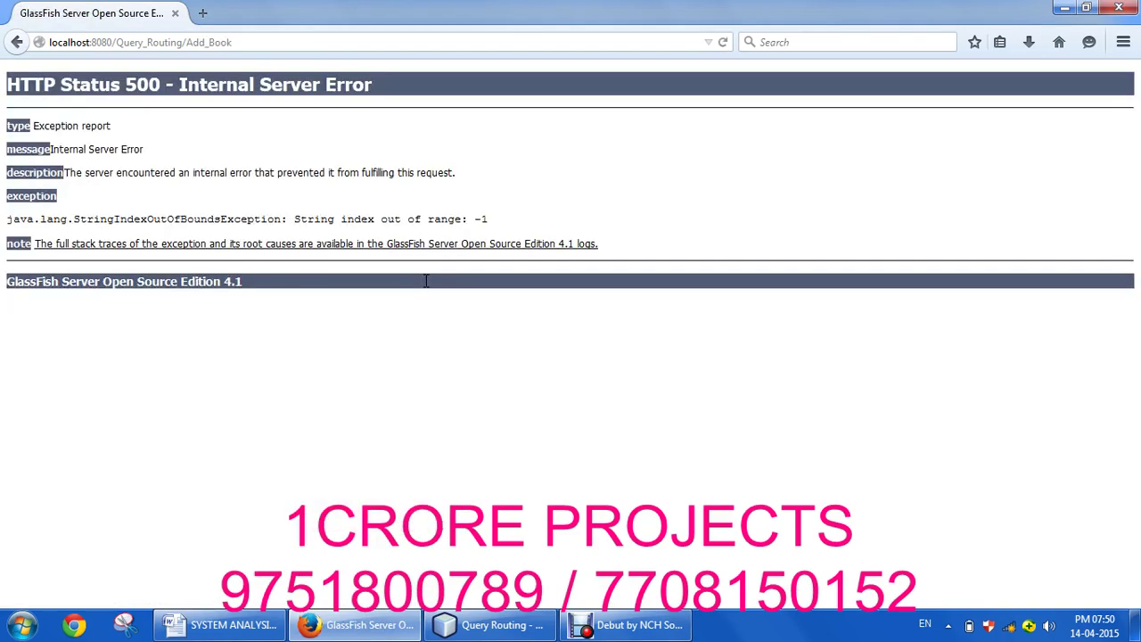
# Step: Return to the blank Add Book Details form and show previous book name suggestions
pyautogui.click(17, 42)
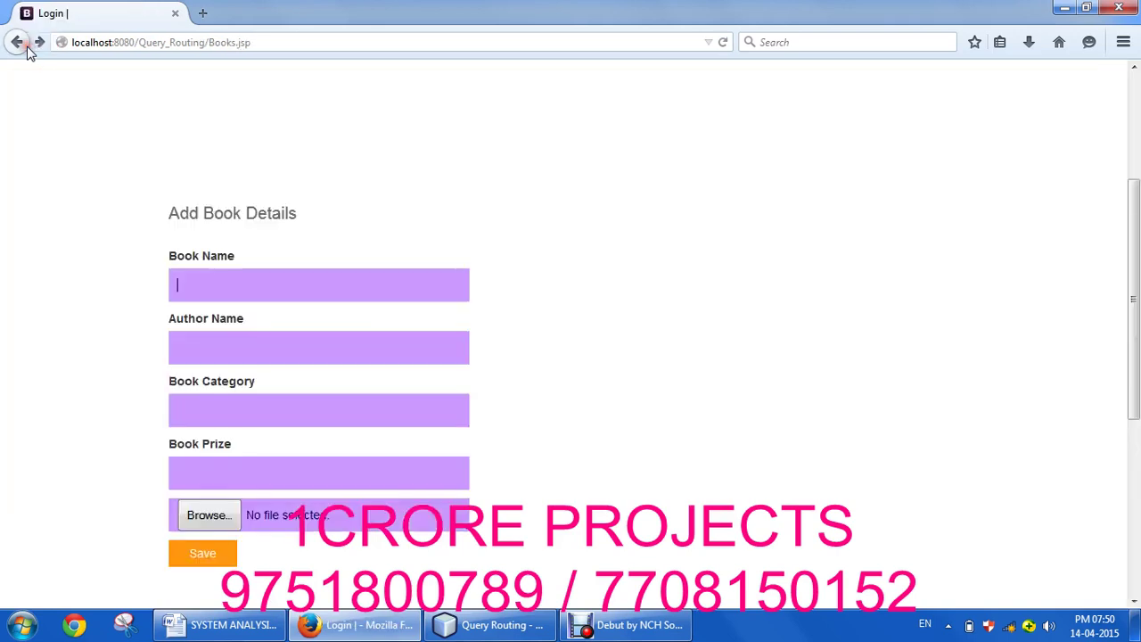
pyautogui.click(216, 278)
pyautogui.click(212, 290)
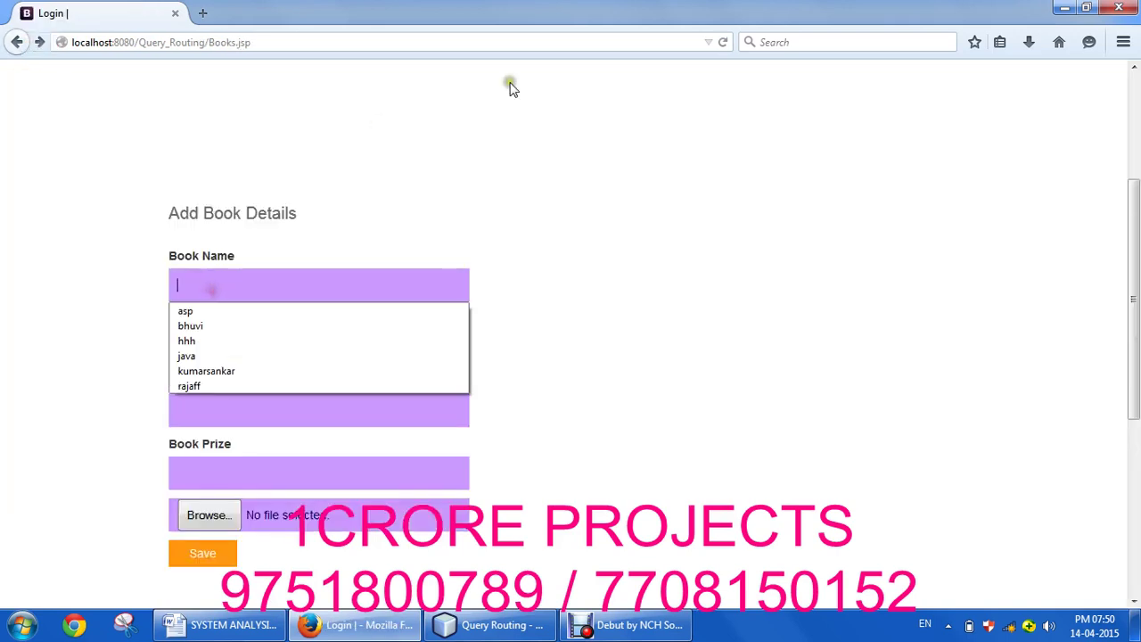
# Step: Fill the book form with Asp Dotnet, its author, category Dotnet and price 1000, and open Browse
pyautogui.click(390, 292)
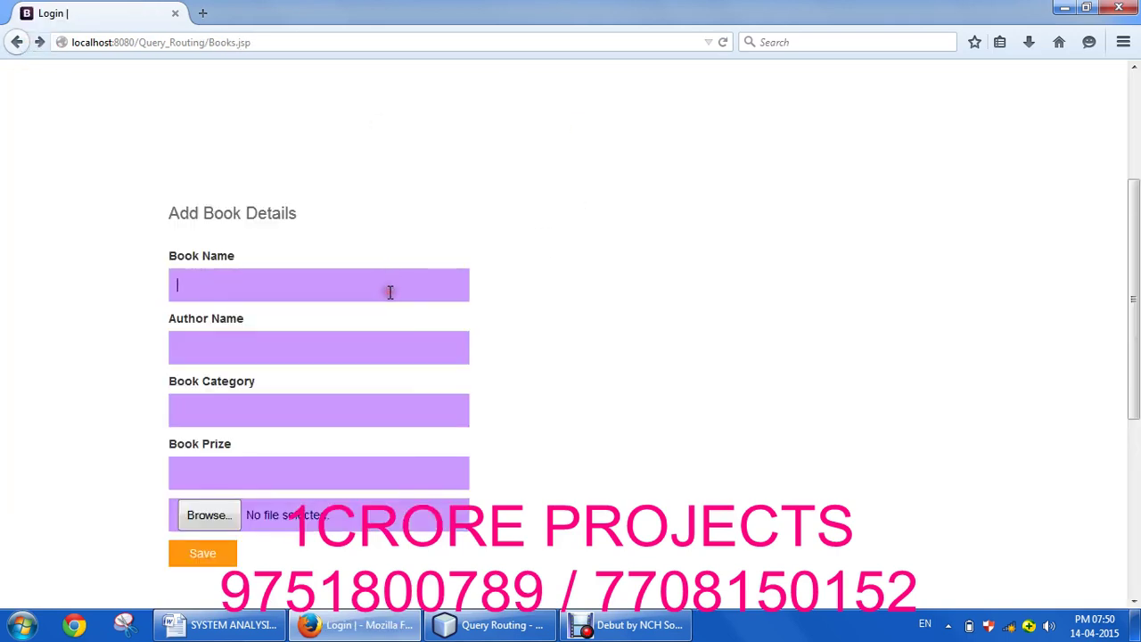
pyautogui.write('Asp')
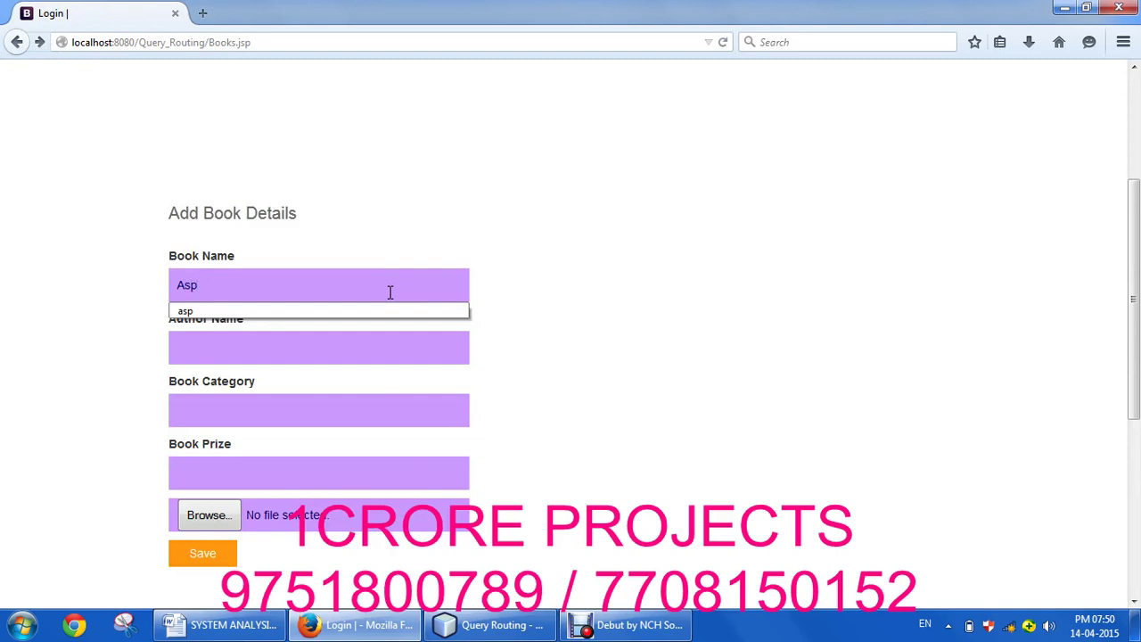
pyautogui.write(' Dotnet')
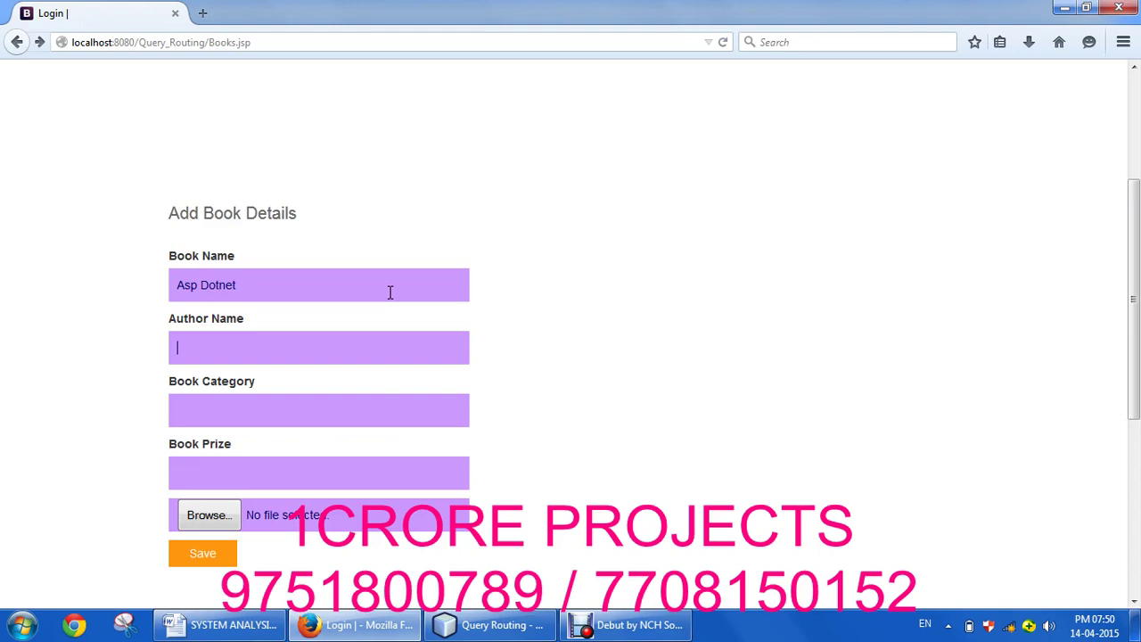
pyautogui.press('Tab')
pyautogui.write('Sathi')
pyautogui.write('Dotnet')
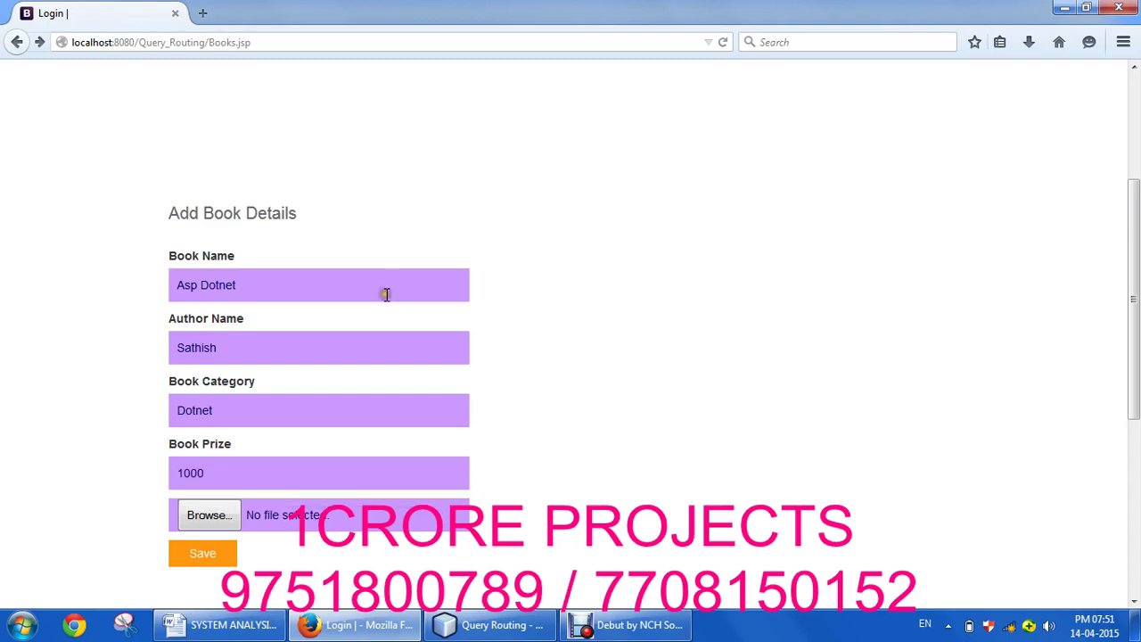
pyautogui.click(208, 517)
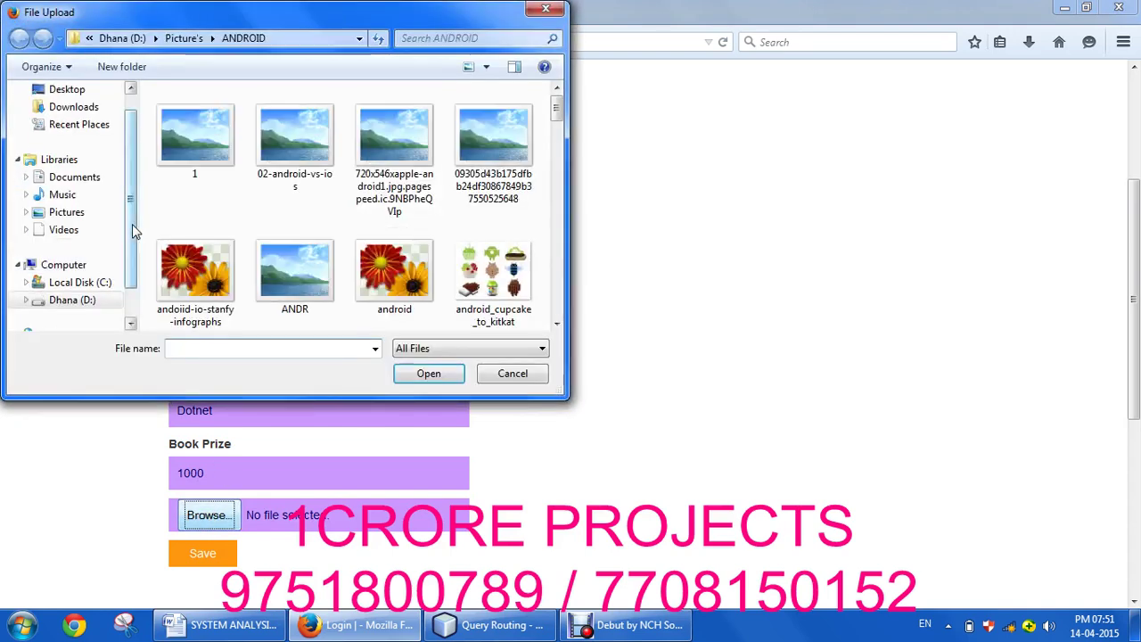
# Step: Browse drive D: through My Personal and Study Material into Dot Net Material
pyautogui.click(69, 301)
pyautogui.click(198, 233)
pyautogui.press('Up')
pyautogui.press('Up')
pyautogui.press('Up')
pyautogui.press('Return')
pyautogui.press('Down')
pyautogui.press('Down')
pyautogui.press('Down')
pyautogui.press('Up')
pyautogui.press('Return')
pyautogui.press('Down')
pyautogui.press('Down')
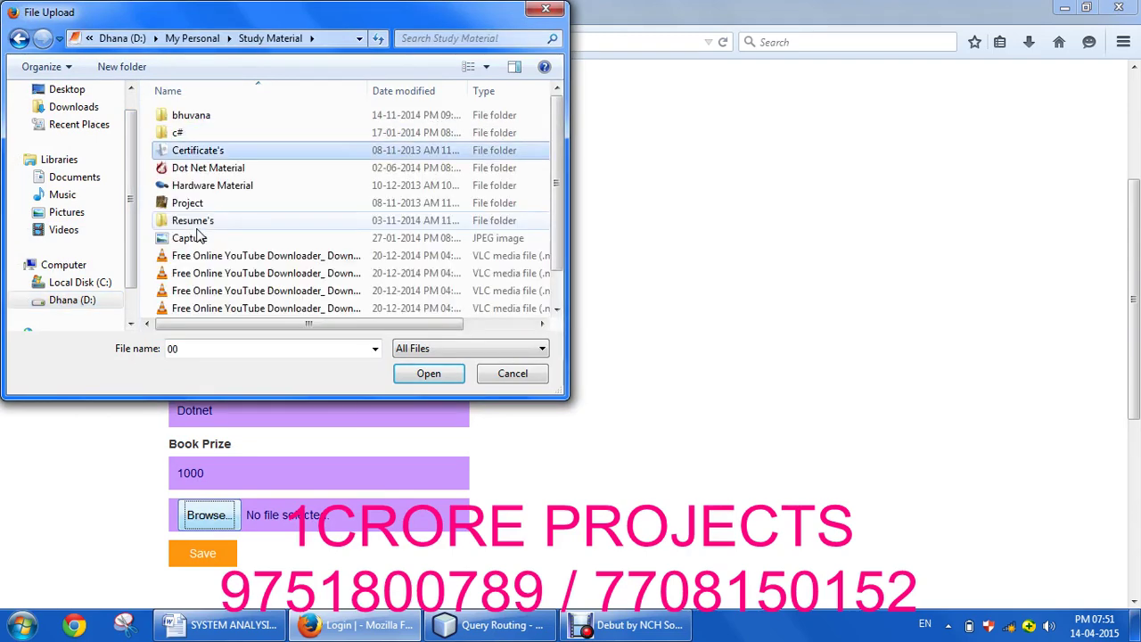
pyautogui.press('Down')
pyautogui.press('Return')
pyautogui.press('Down')
# Step: Navigate into the Dot Net and ASP.Net folders, down to the Ajax sample website folders
pyautogui.press('Down')
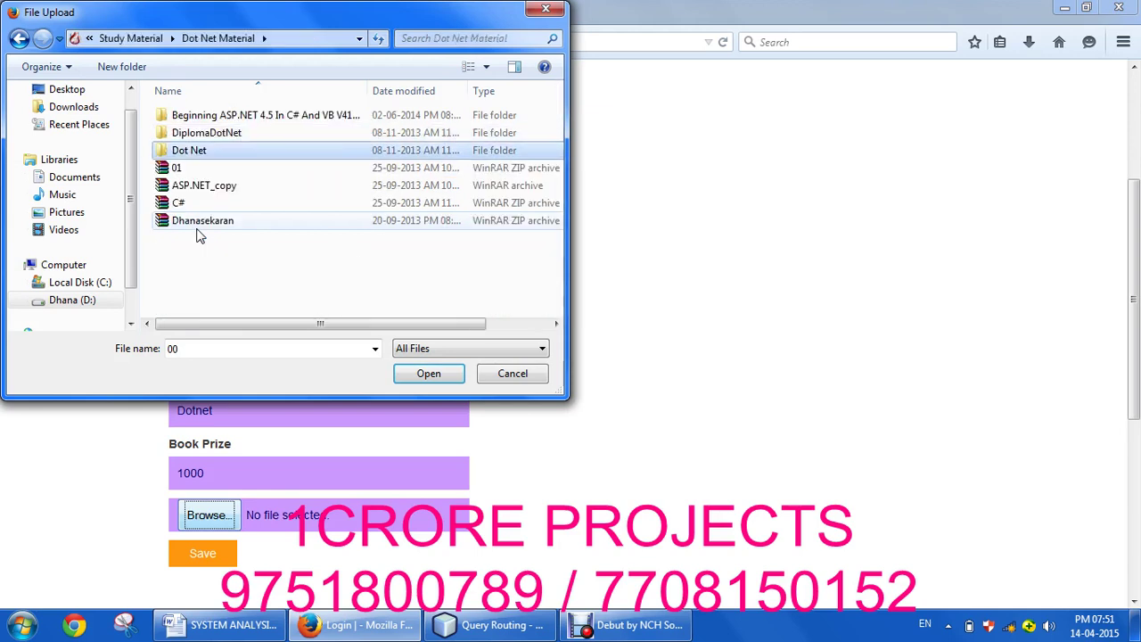
pyautogui.press('Return')
pyautogui.press('Down')
pyautogui.press('Down')
pyautogui.press('Down')
pyautogui.press('Up')
pyautogui.press('Up')
pyautogui.press('Up')
pyautogui.press('Down')
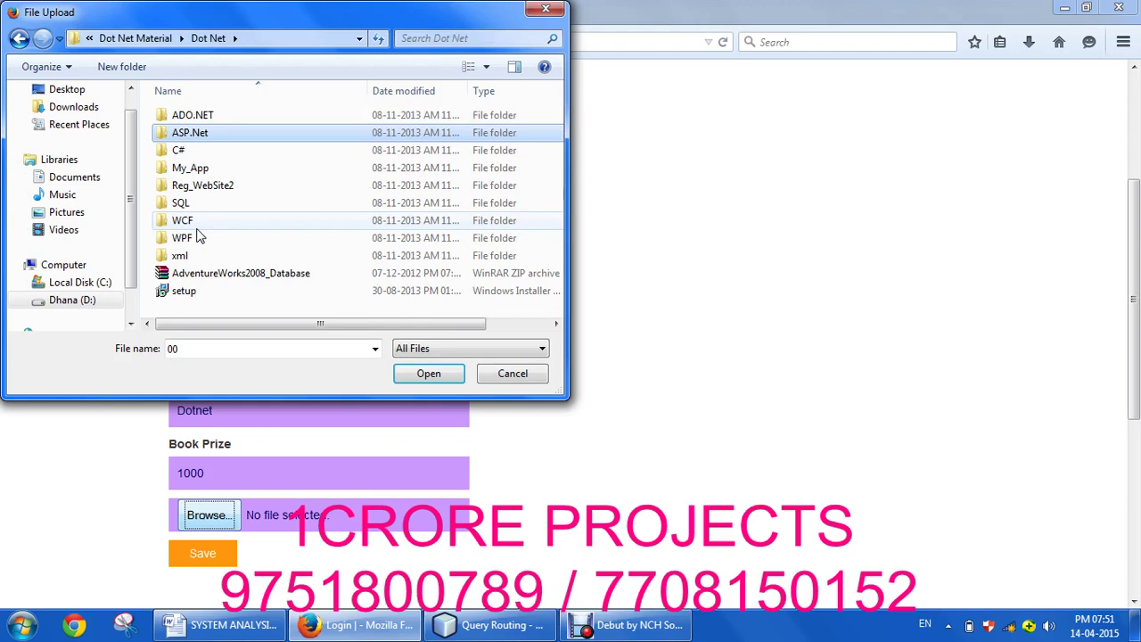
pyautogui.press('Return')
pyautogui.press('Down')
pyautogui.press('Down')
pyautogui.press('Up')
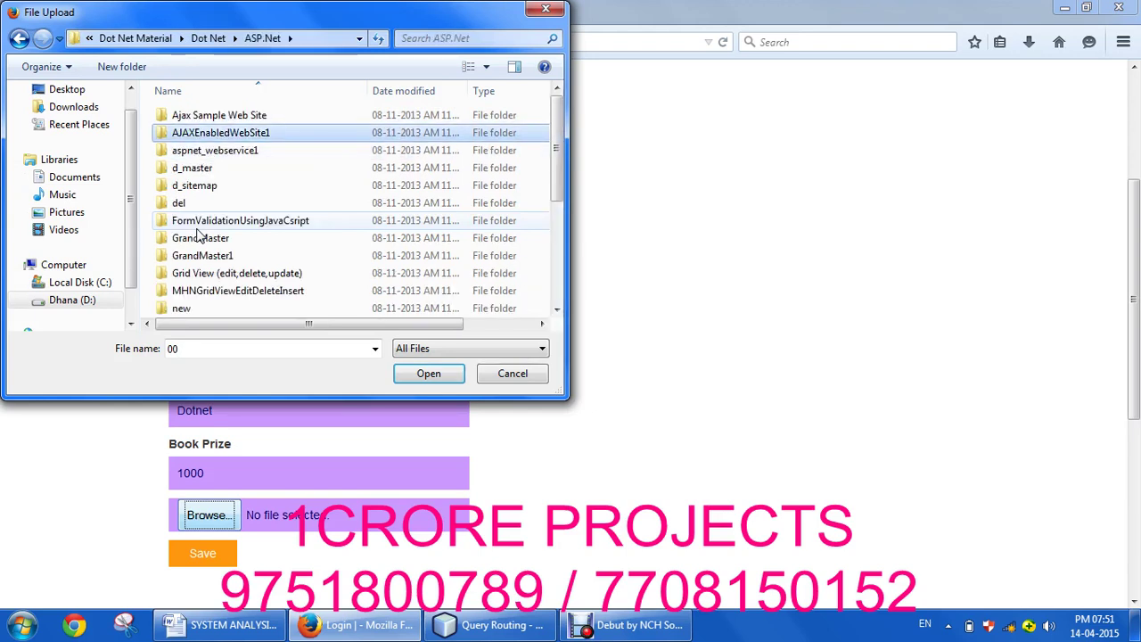
pyautogui.press('Up')
pyautogui.press('Return')
pyautogui.press('Down')
pyautogui.press('Return')
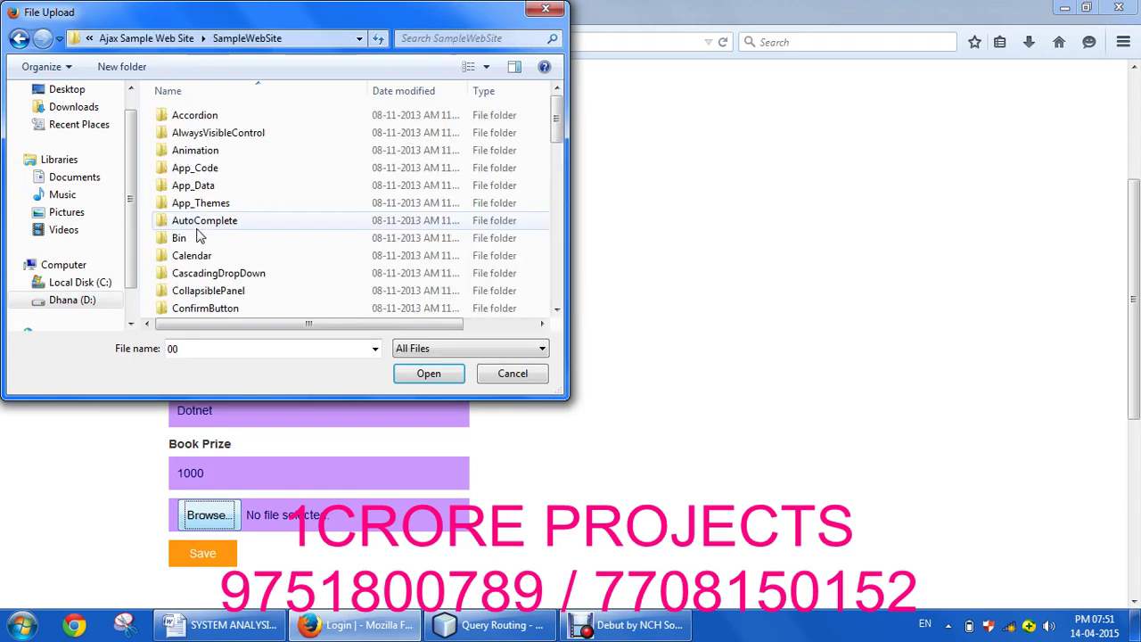
pyautogui.press('Down')
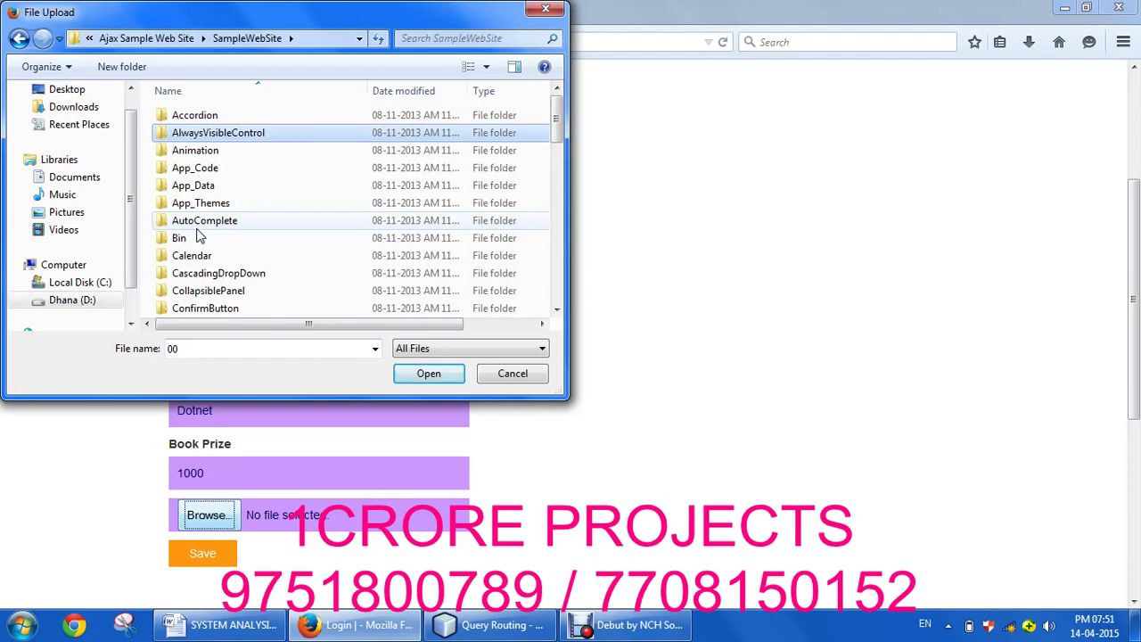
# Step: Back up to ASP.Net, choose the Beginning ASP.NET 4.5 PDF, and save the book
pyautogui.press('BackSpace')
pyautogui.press('BackSpace')
pyautogui.press('BackSpace')
pyautogui.press('BackSpace')
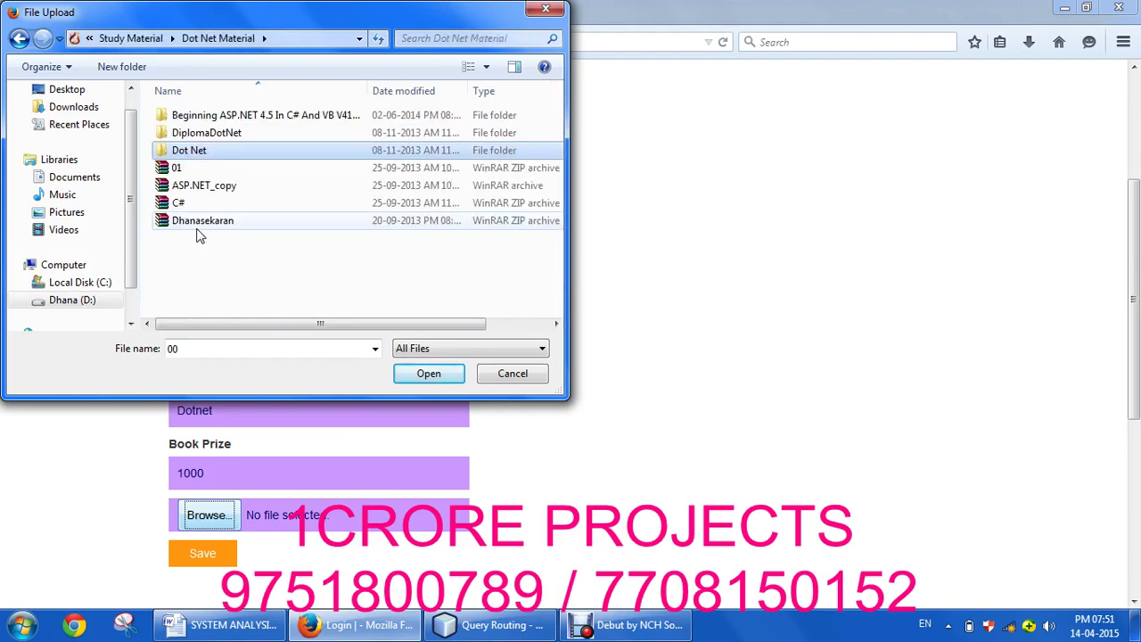
pyautogui.press('Up')
pyautogui.press('Up')
pyautogui.press('Return')
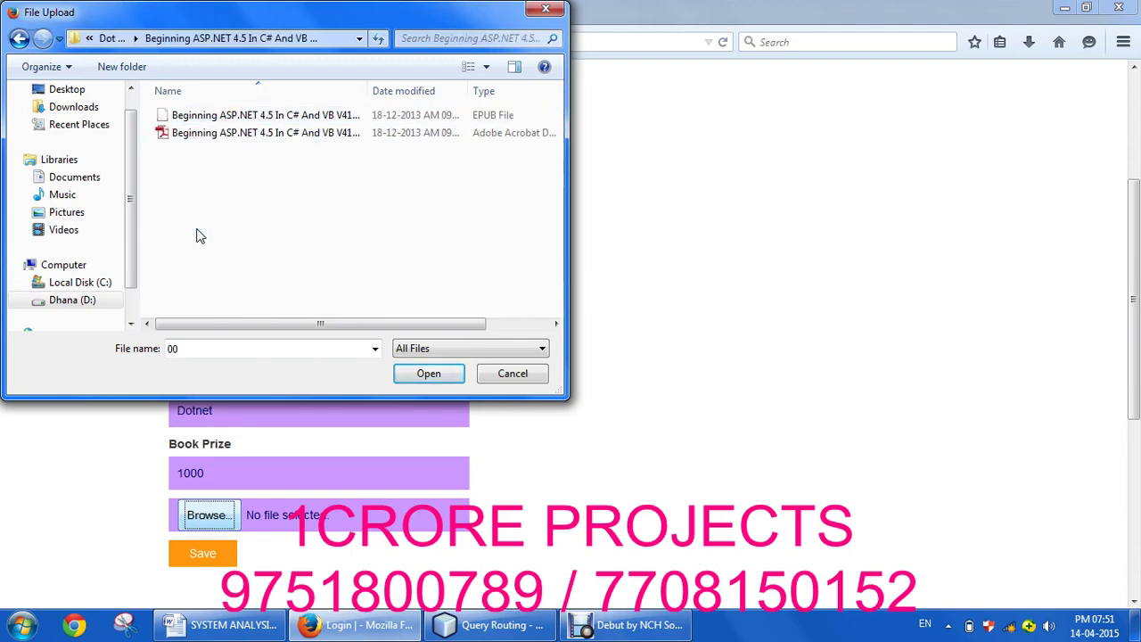
pyautogui.press('Down')
pyautogui.press('Return')
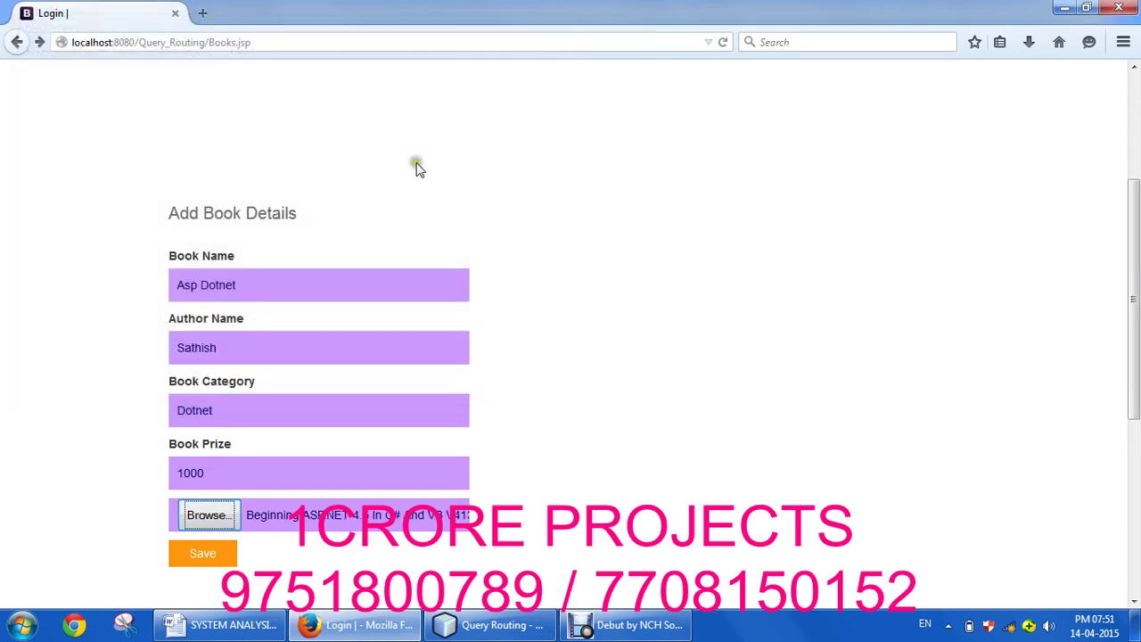
pyautogui.click(204, 552)
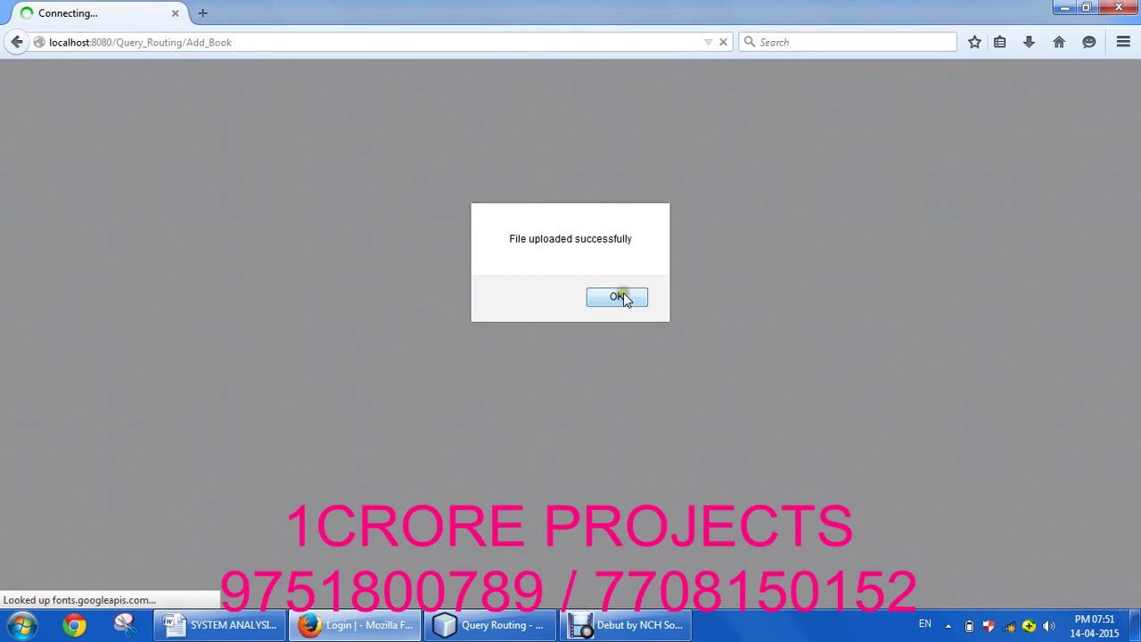
# Step: Dismiss the file-uploaded confirmation and log out of the admin account
pyautogui.click(622, 295)
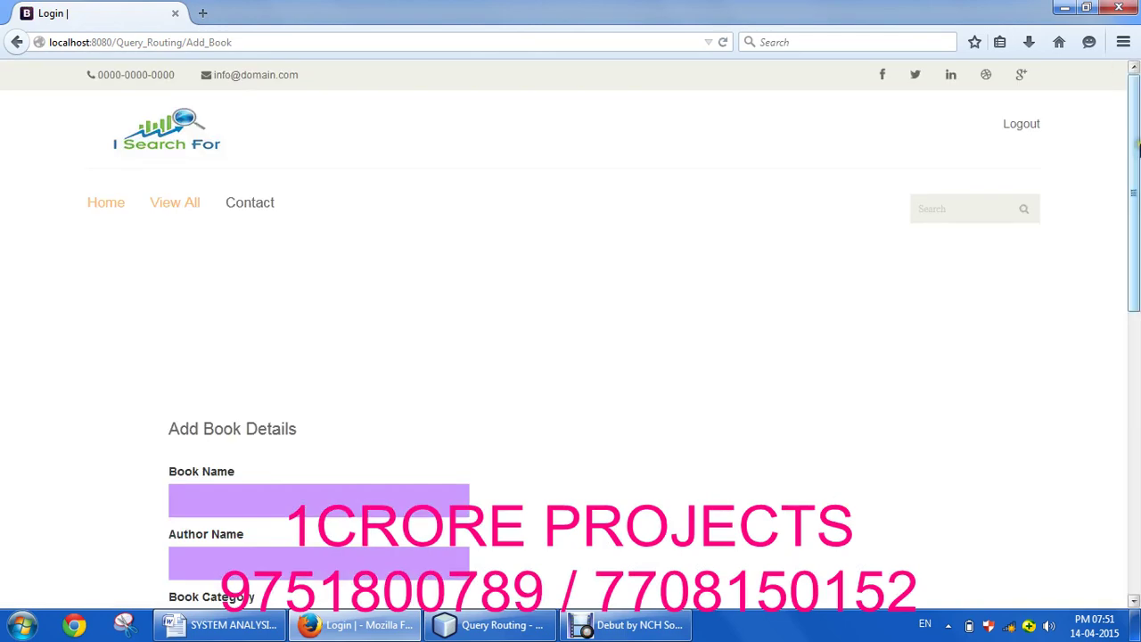
pyautogui.scroll(-4, 1137, 153)
pyautogui.scroll(4, 1137, 153)
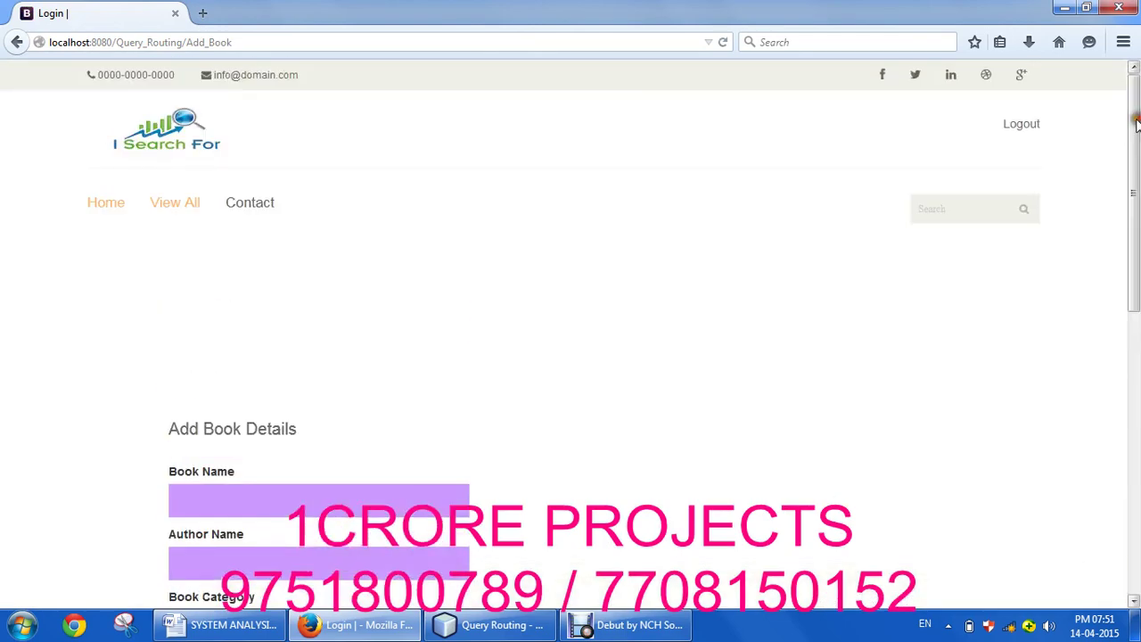
pyautogui.click(1023, 128)
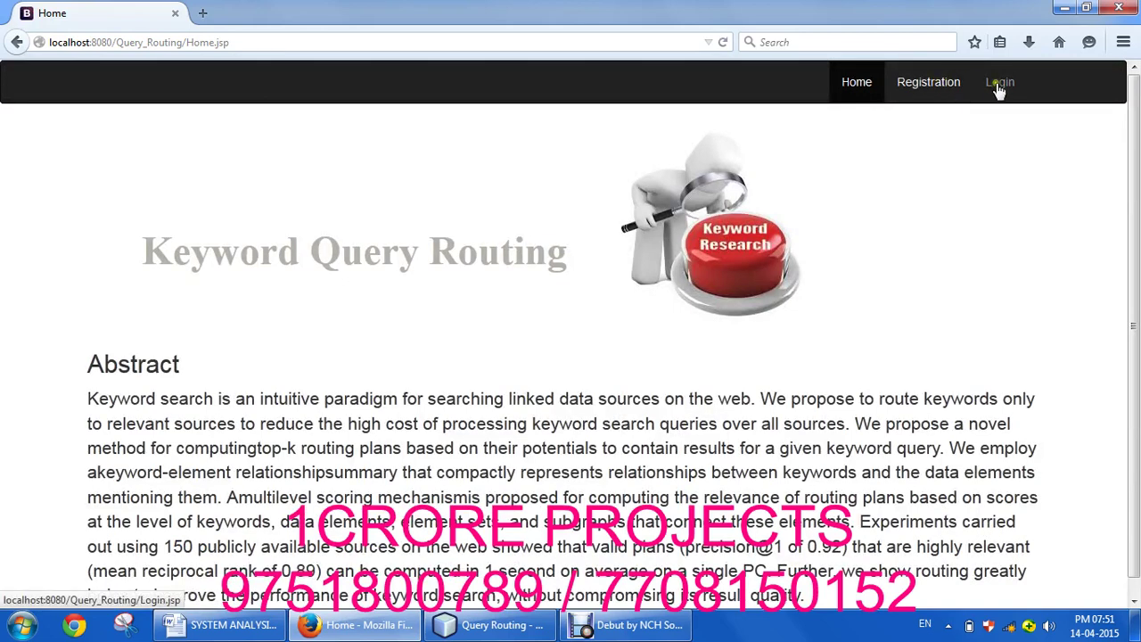
# Step: Log in with a regular user account's user name and password
pyautogui.click(999, 82)
pyautogui.click(385, 192)
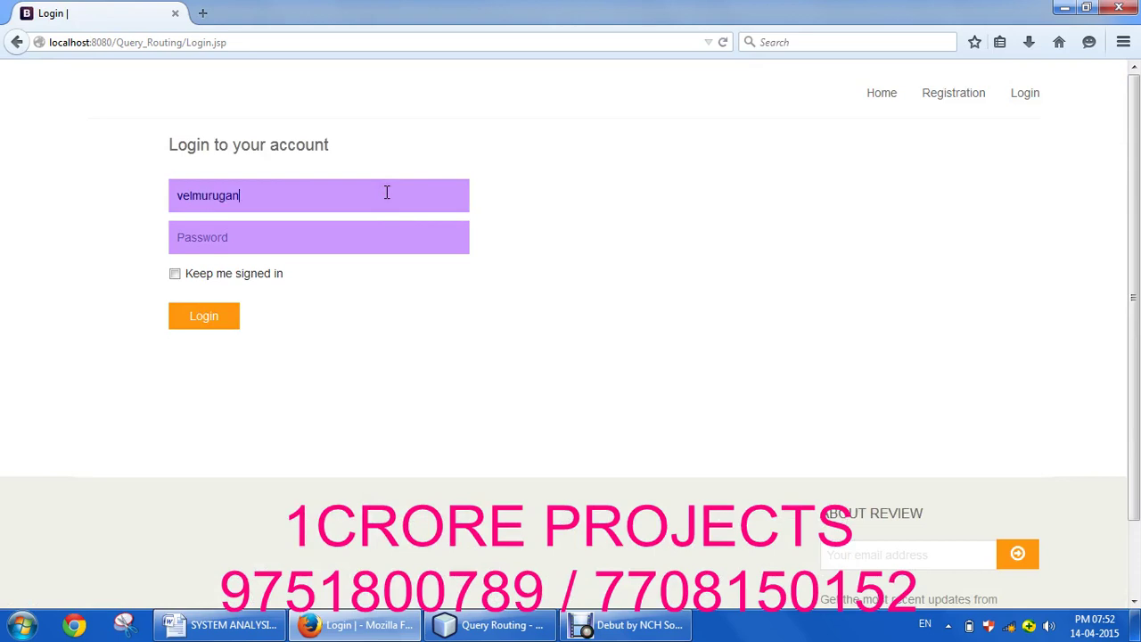
pyautogui.click(209, 315)
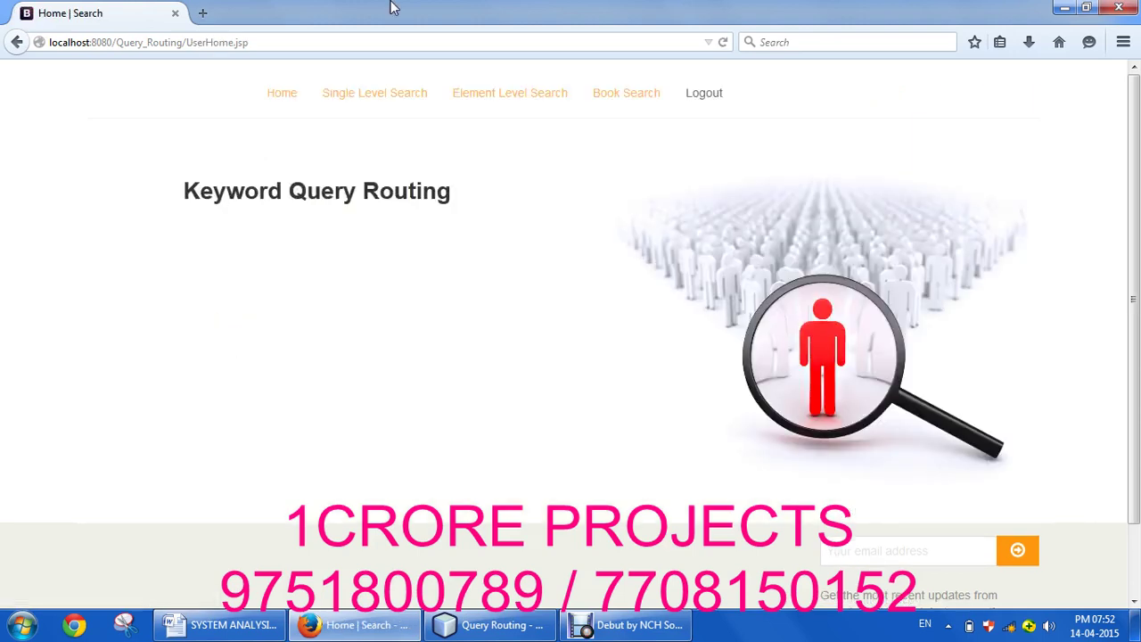
pyautogui.click(409, 103)
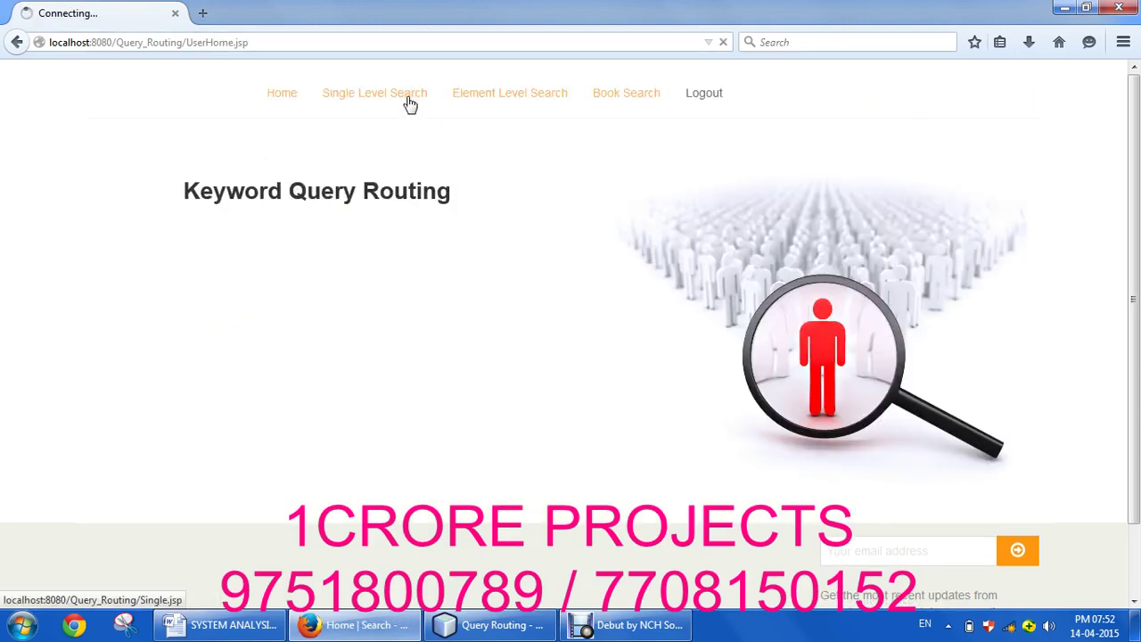
# Step: Run a single level search for Thanjavur
pyautogui.click(282, 536)
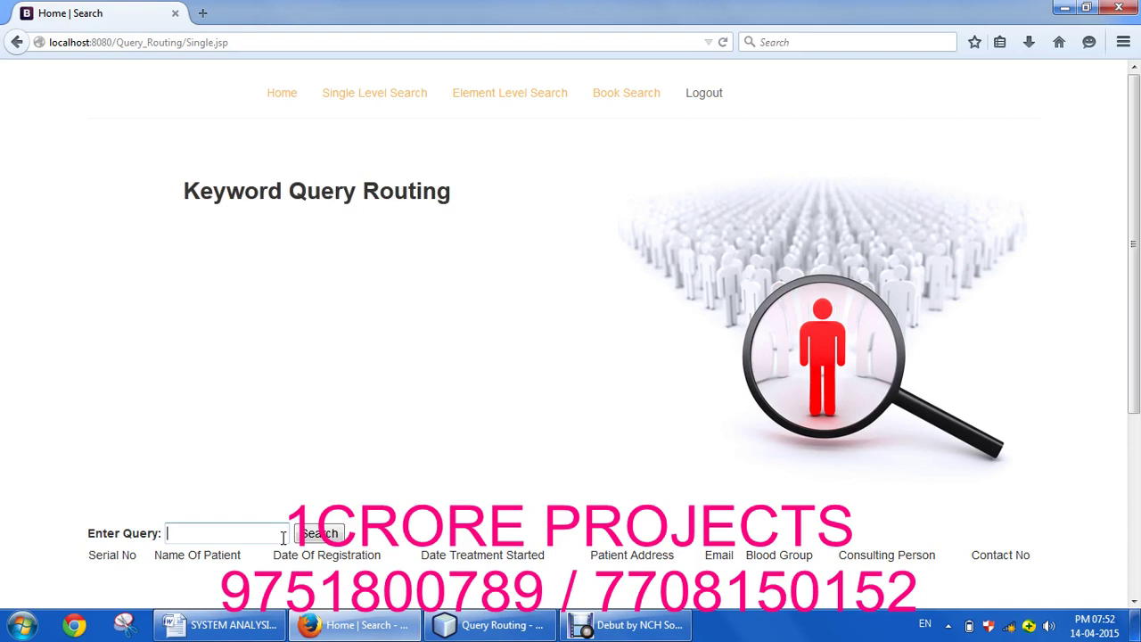
pyautogui.write('Thanjav')
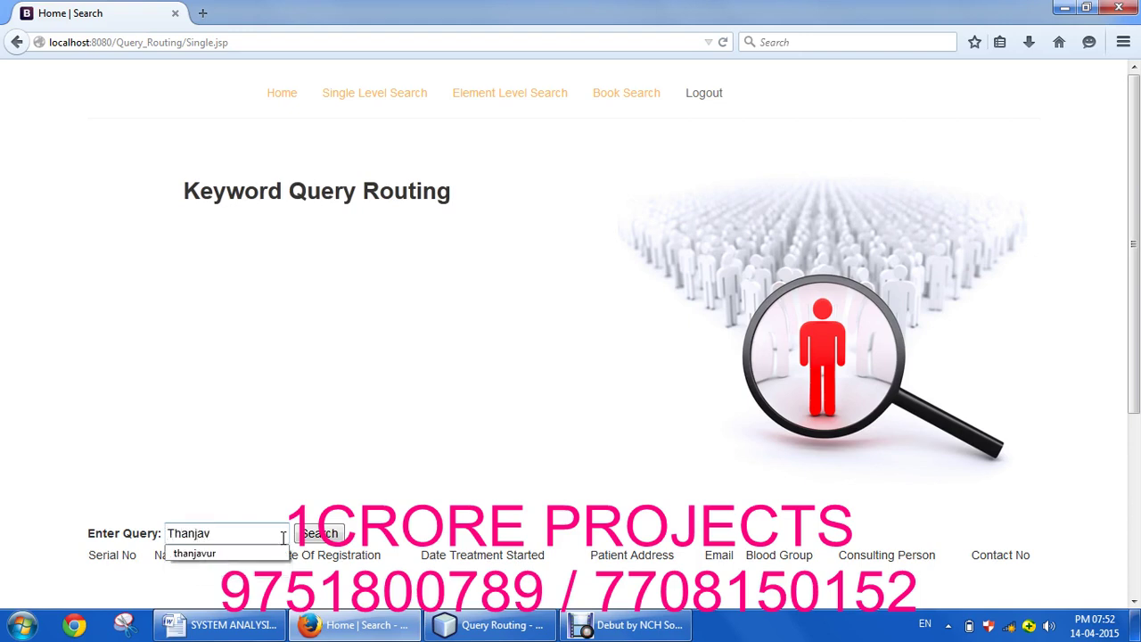
pyautogui.write('ur')
pyautogui.click(310, 537)
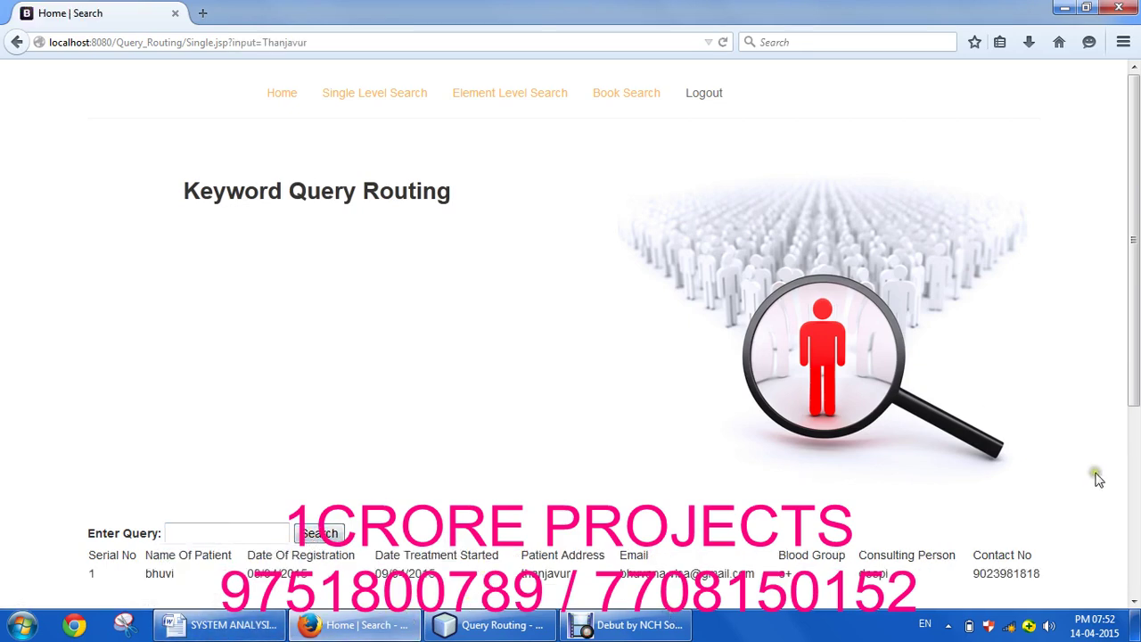
pyautogui.moveTo(1138, 310)
pyautogui.mouseDown()
pyautogui.moveTo(1137, 419)
pyautogui.moveTo(1138, 311)
pyautogui.mouseUp()
# Step: Search for patients with blood group o +ve, chosen from the suggestions
pyautogui.click(272, 536)
pyautogui.write('o')
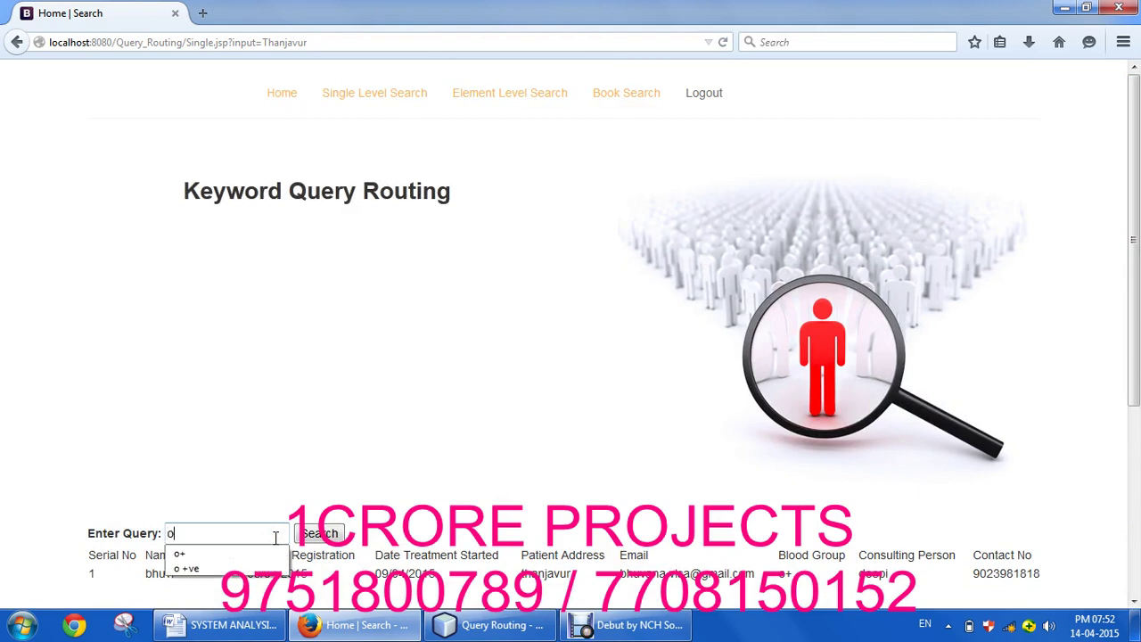
pyautogui.press('Down')
pyautogui.press('Down')
pyautogui.press('Return')
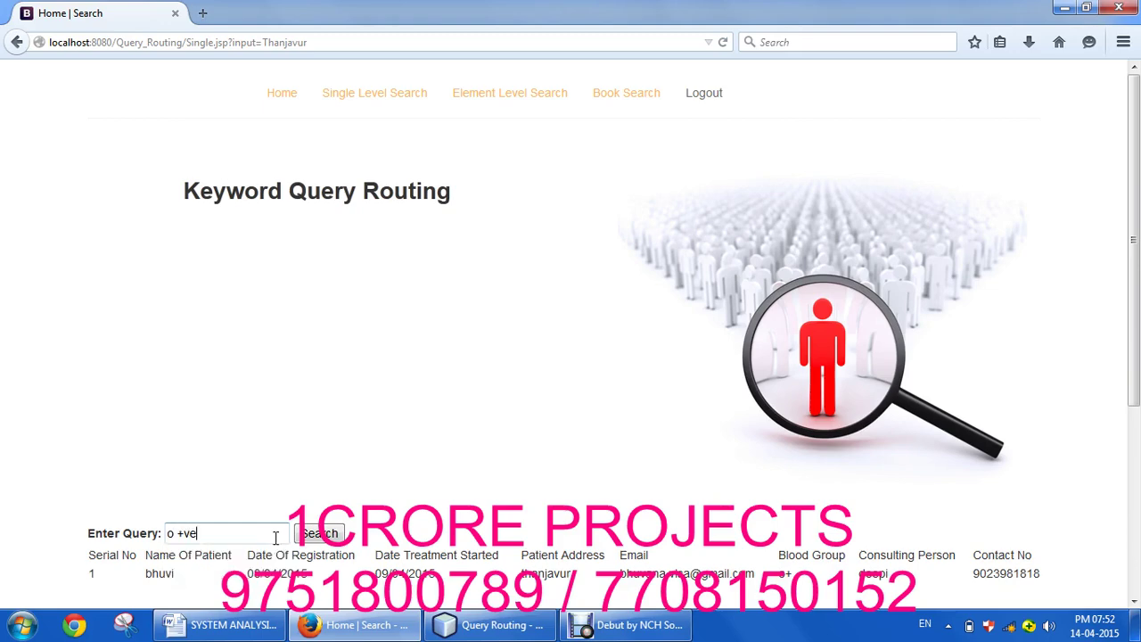
pyautogui.click(308, 534)
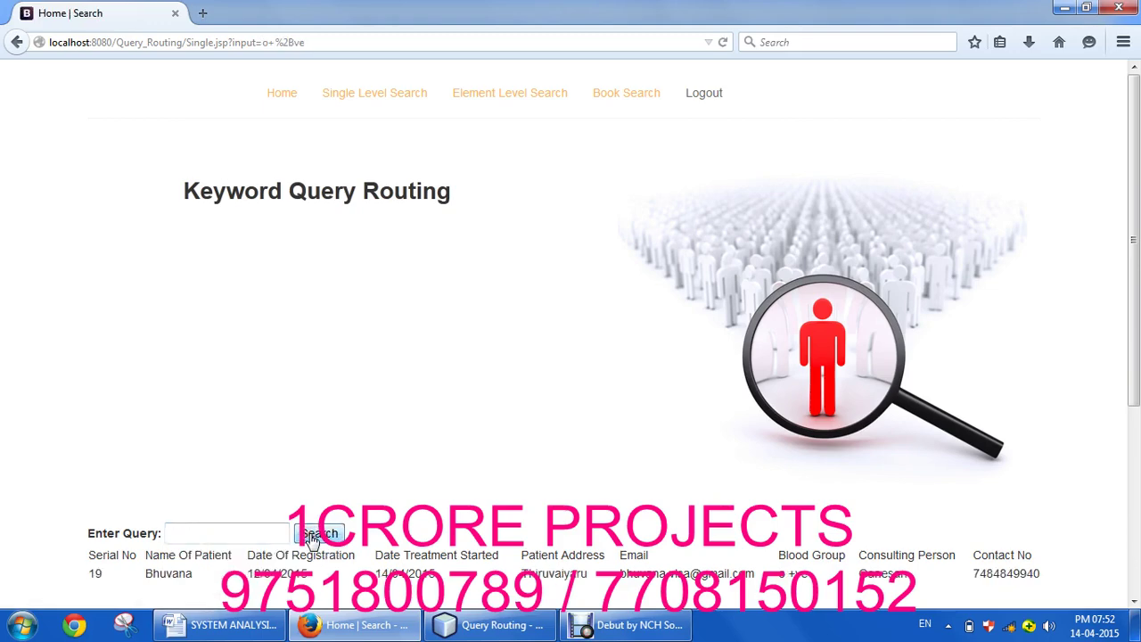
# Step: Search the records by a suggested patient name starting with 'As'
pyautogui.moveTo(1133, 229); pyautogui.dragTo(1134, 270)
pyautogui.click(272, 473)
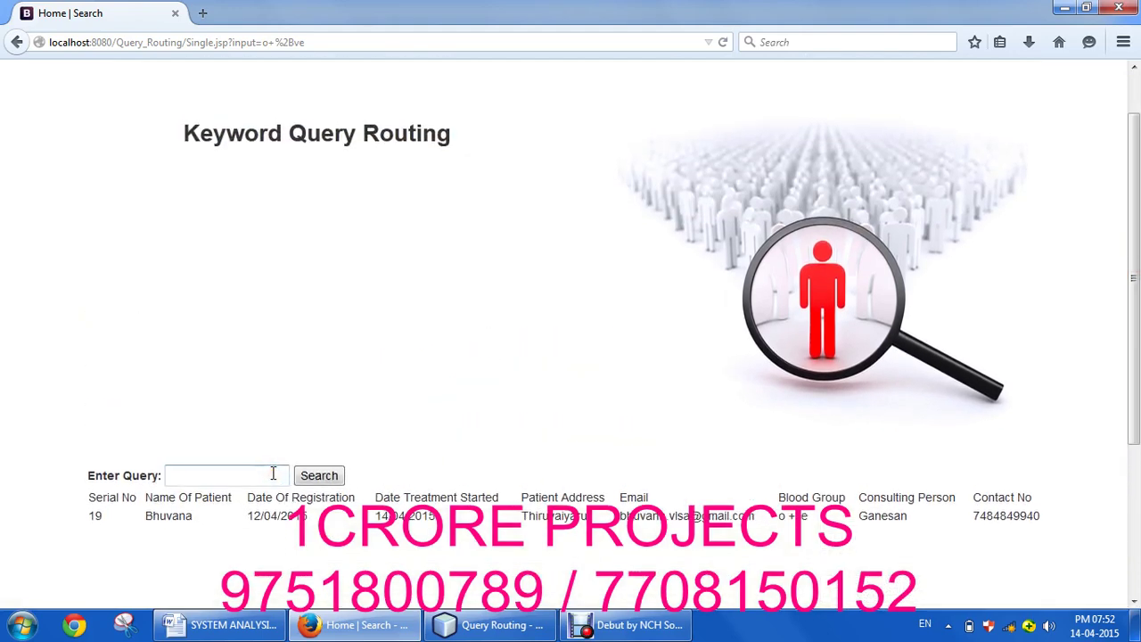
pyautogui.write('As')
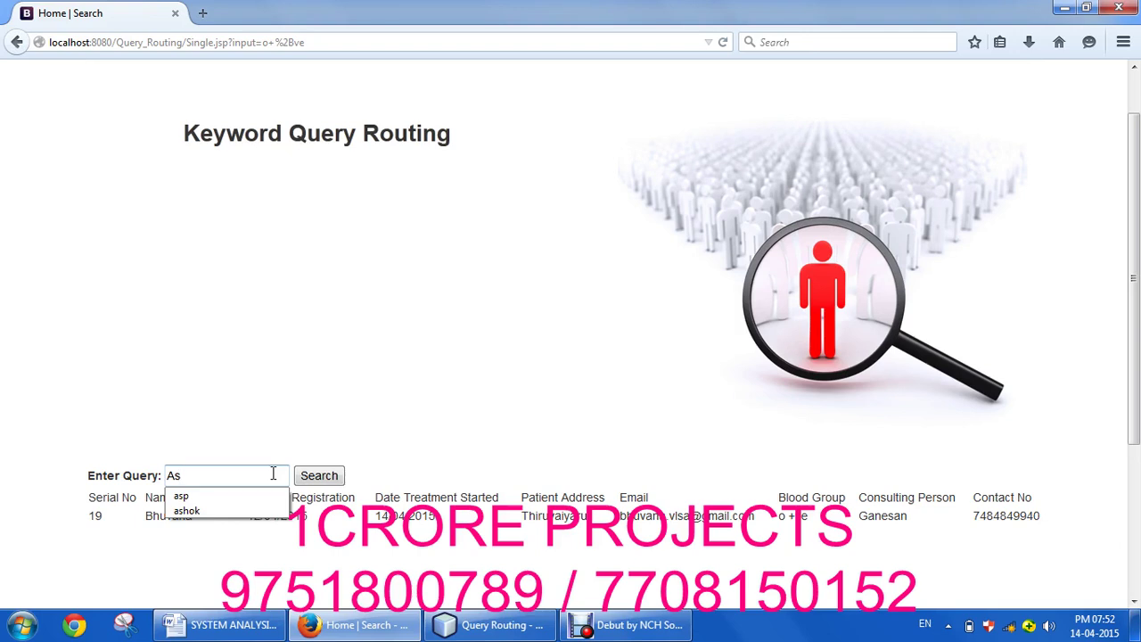
pyautogui.press('Down')
pyautogui.press('Down')
pyautogui.press('Return')
pyautogui.click(319, 473)
pyautogui.click(319, 473)
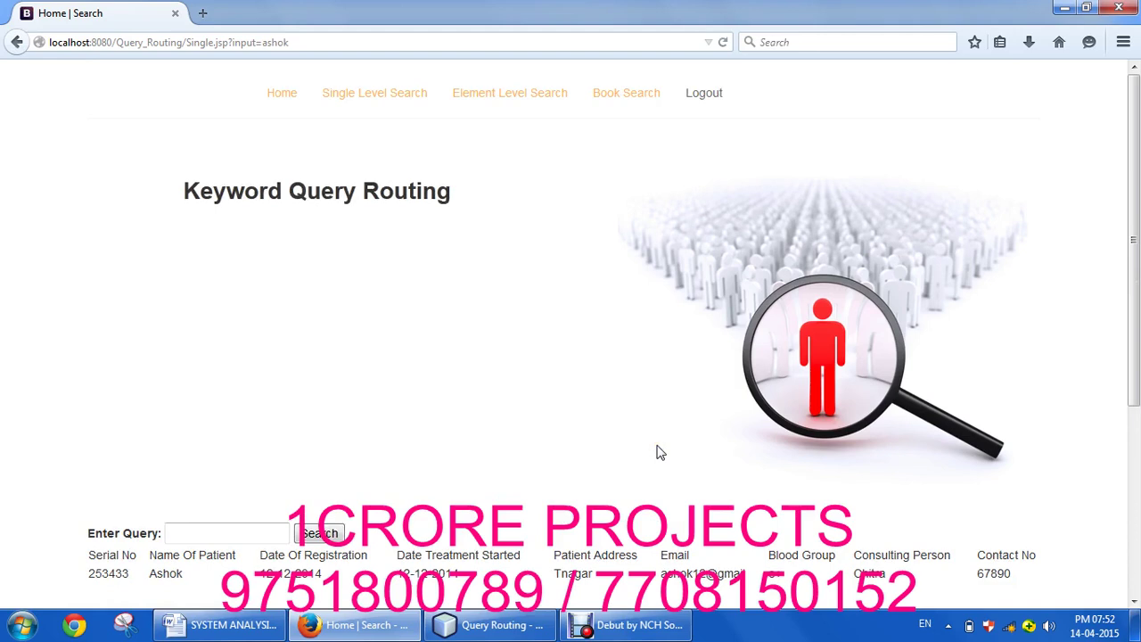
# Step: Search the records by the consulting doctor's name, then begin another query
pyautogui.click(230, 534)
pyautogui.write('Ganesnan')
pyautogui.press('BackSpace')
pyautogui.write('n')
pyautogui.click(301, 533)
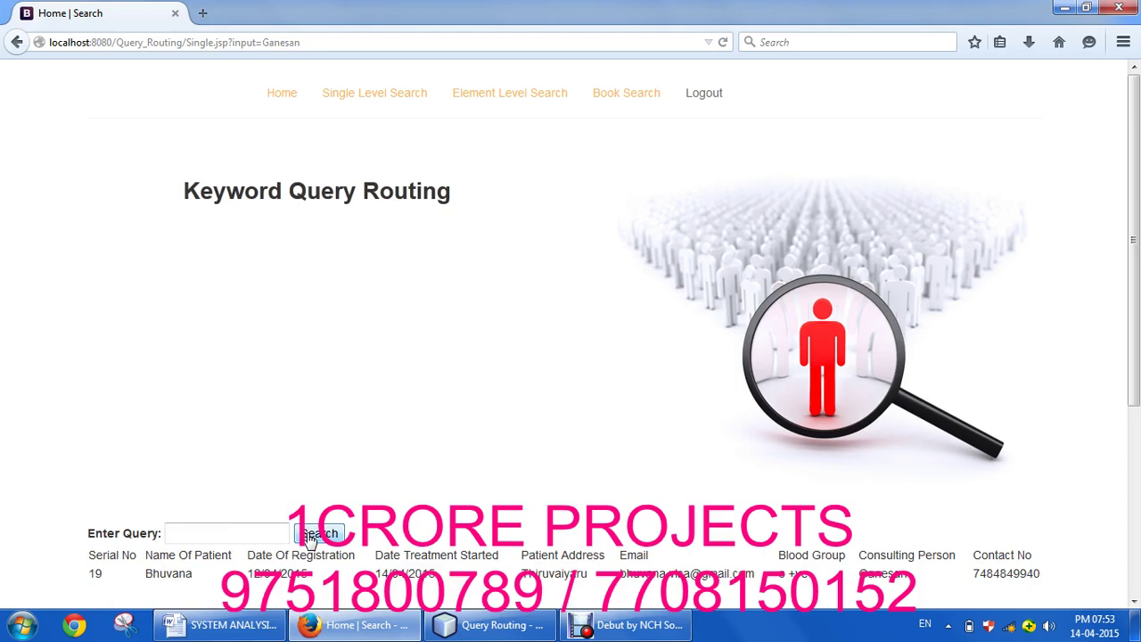
pyautogui.click(257, 535)
pyautogui.write('chitra')
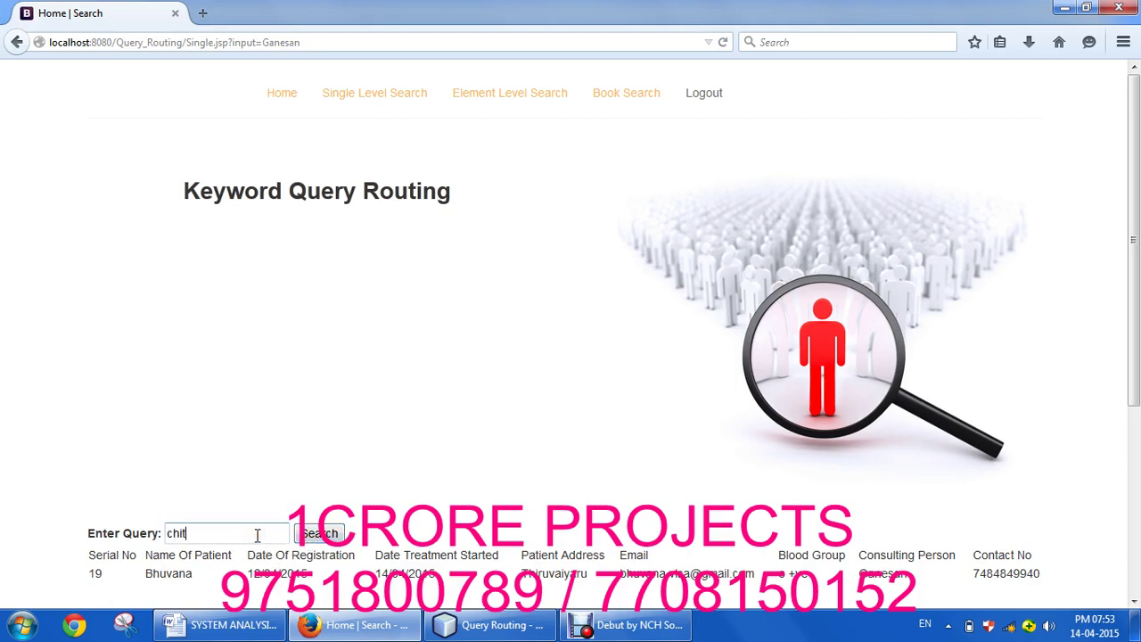